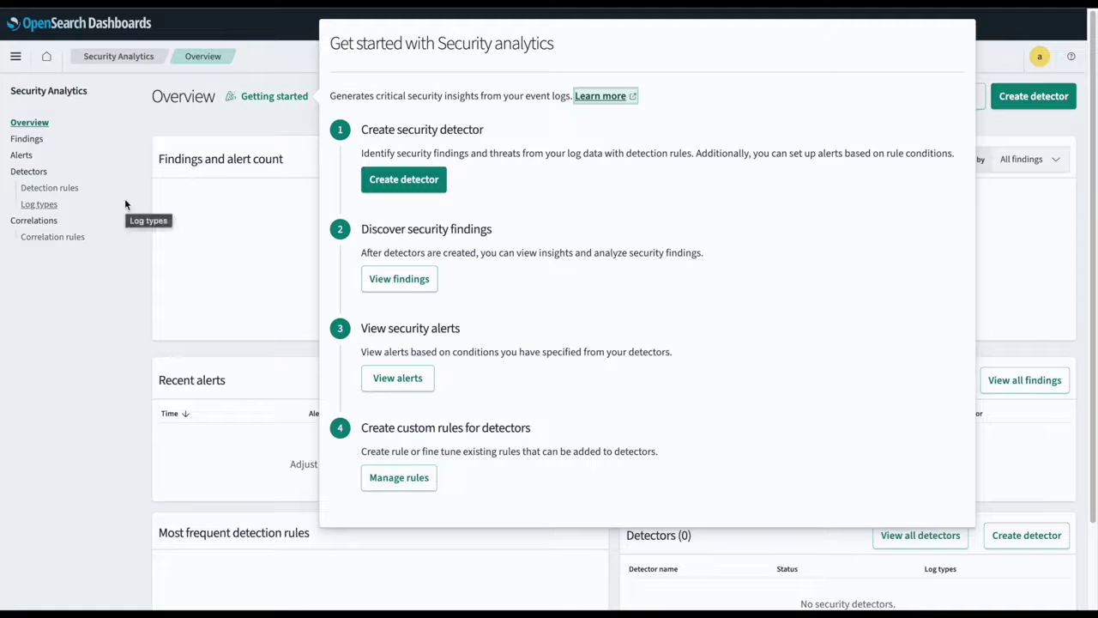
- Run PUT /cloudtrail_log_index in the Dev Tools console to create the index with CloudTrail mappings
{"action": "left_click", "coordinate": [15, 55]}
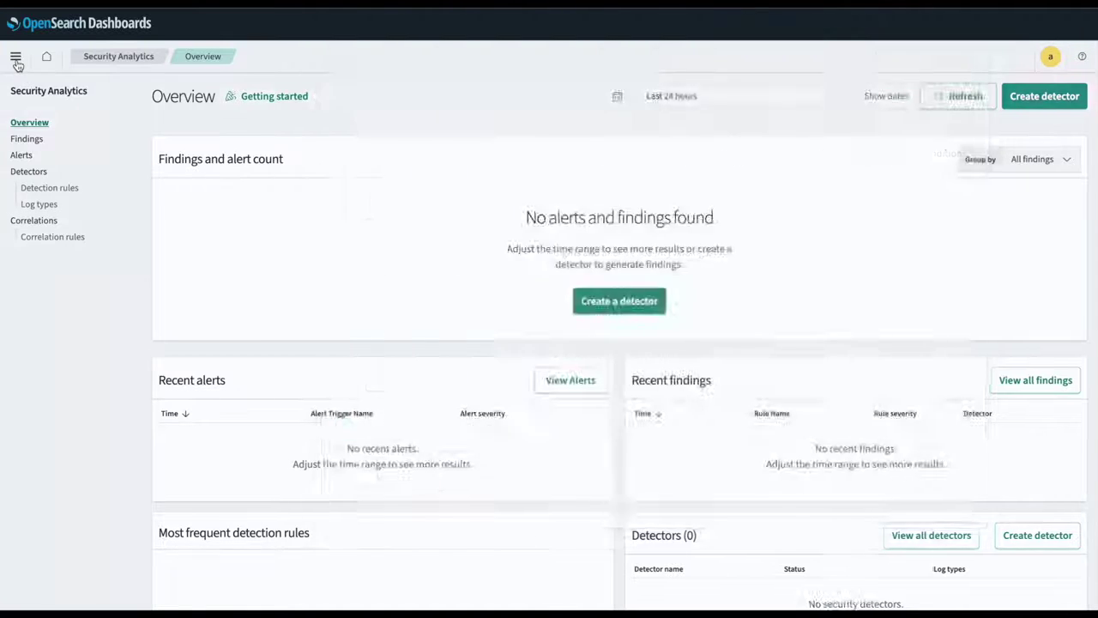
{"action": "left_click", "coordinate": [33, 568]}
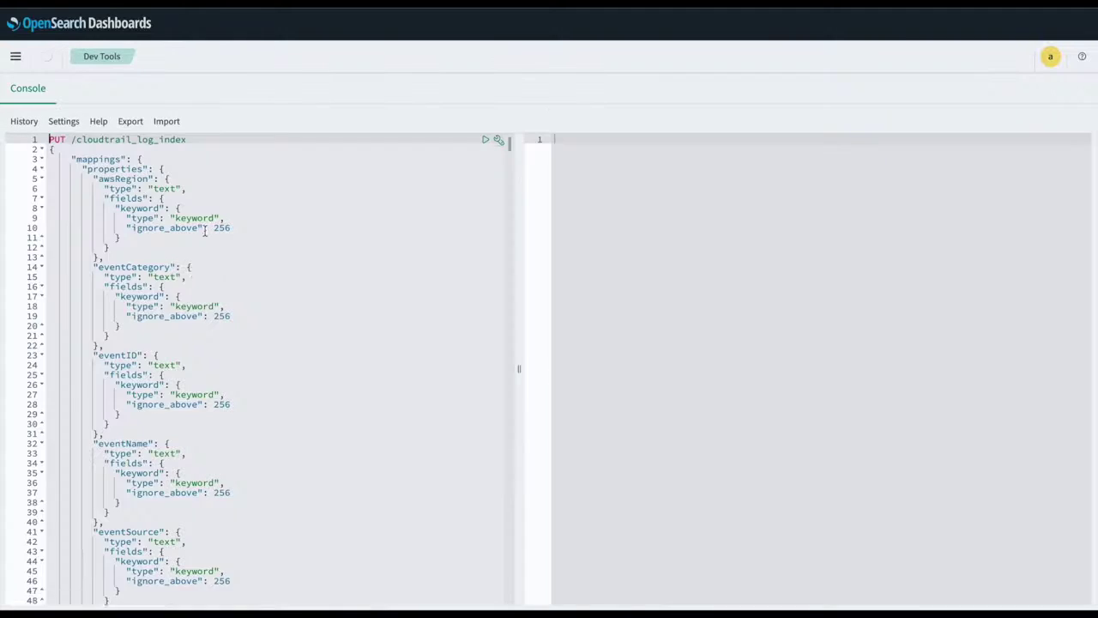
{"action": "left_click_drag", "start_coordinate": [189, 139], "coordinate": [74, 139]}
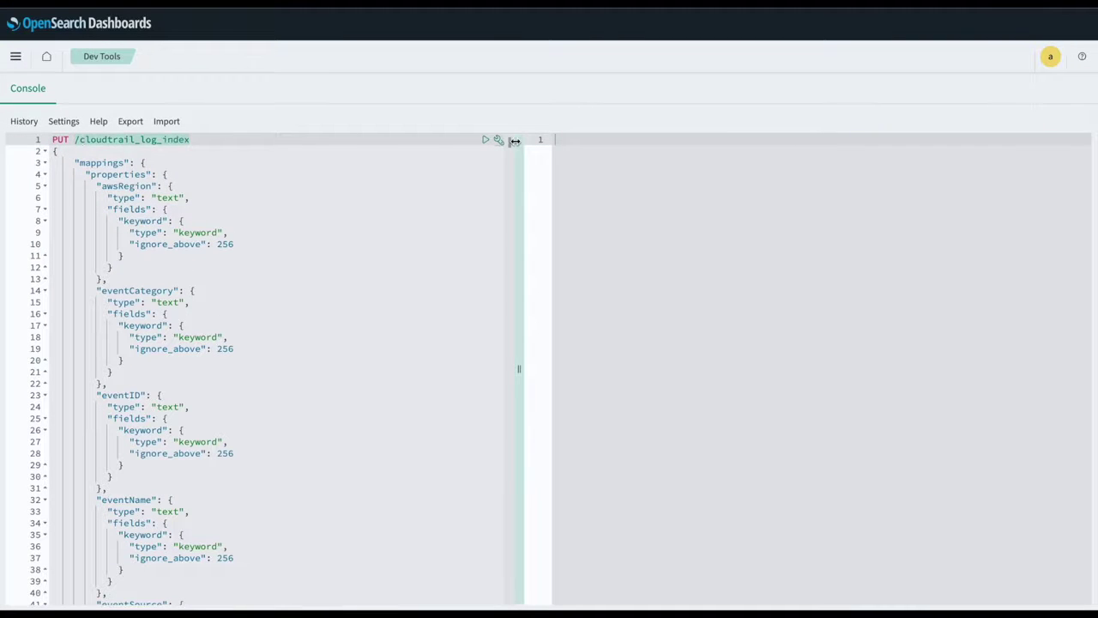
{"action": "left_click", "coordinate": [486, 140]}
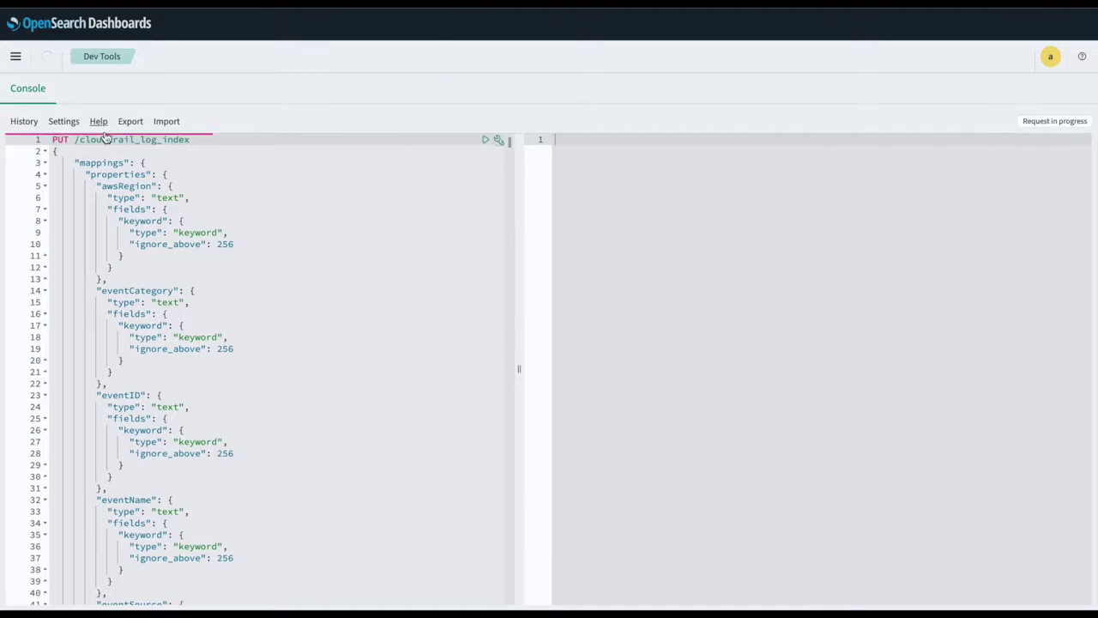
{"action": "left_click", "coordinate": [15, 58]}
- Start a new detector named 'IAM Password Detector'
{"action": "left_click", "coordinate": [47, 372]}
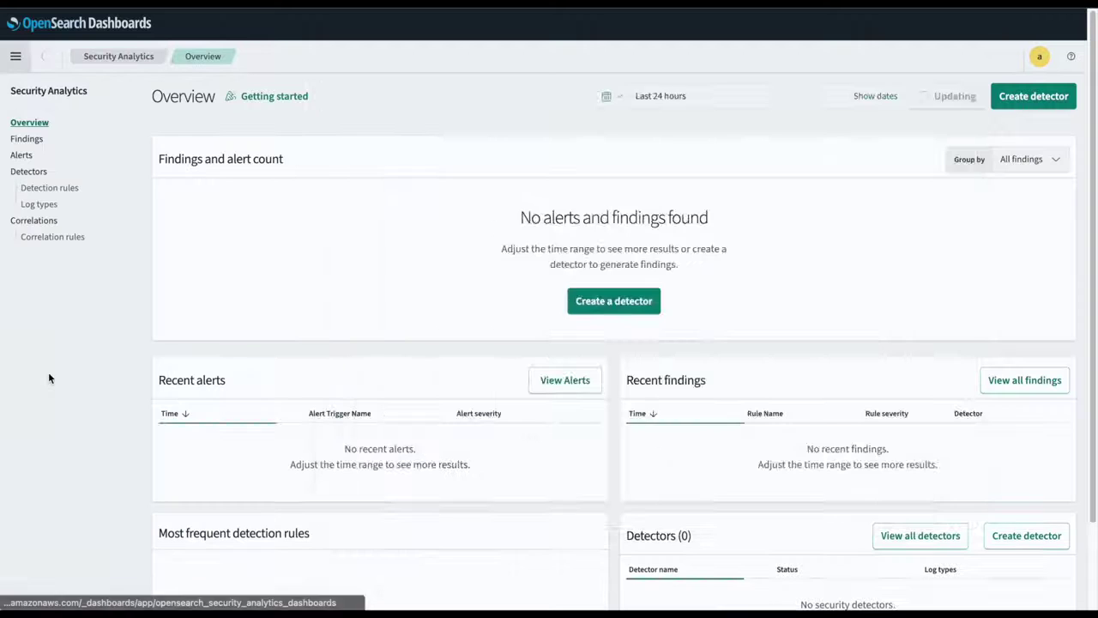
{"action": "left_click", "coordinate": [419, 186]}
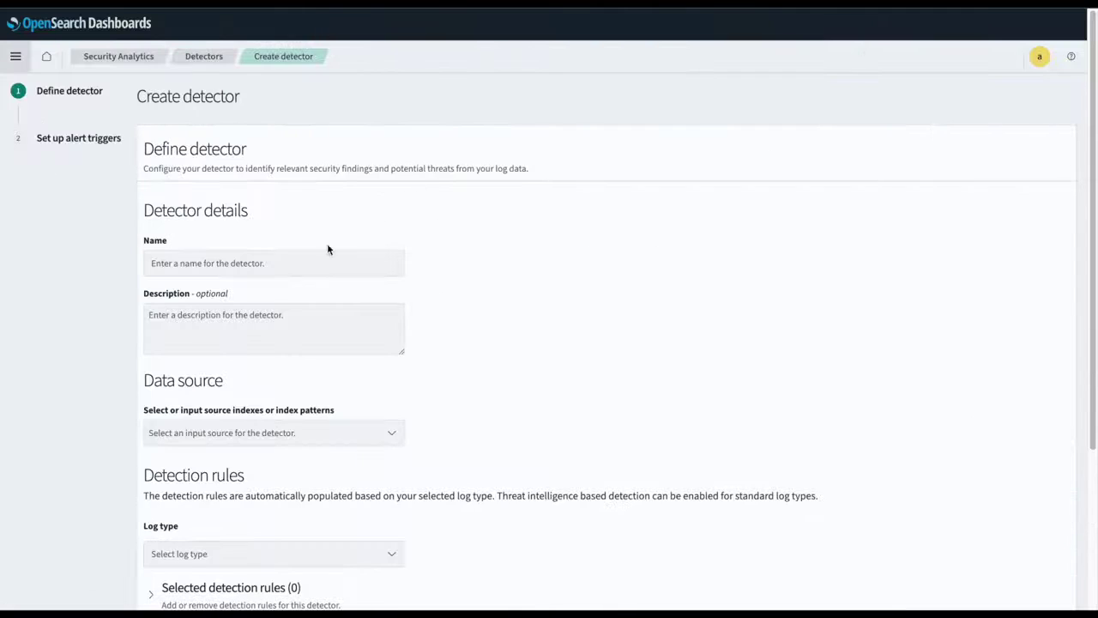
{"action": "left_click", "coordinate": [304, 256]}
{"action": "type", "text": "IA"}
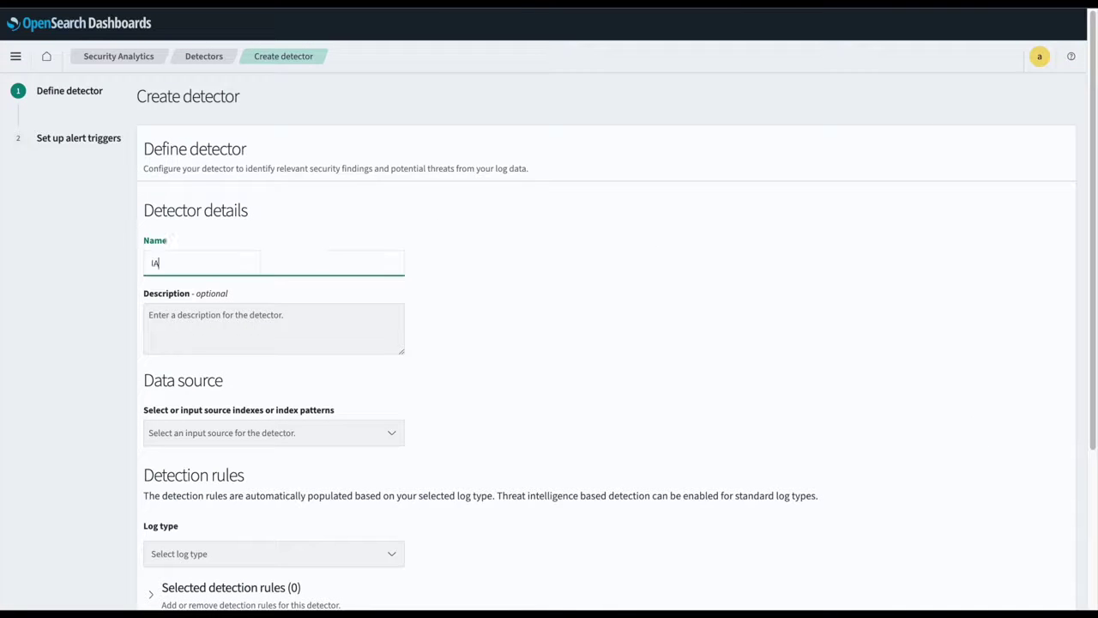
{"action": "type", "text": "M Password Detector"}
- Choose cloudtrail_log_index as the detector's data source
{"action": "left_click", "coordinate": [283, 433]}
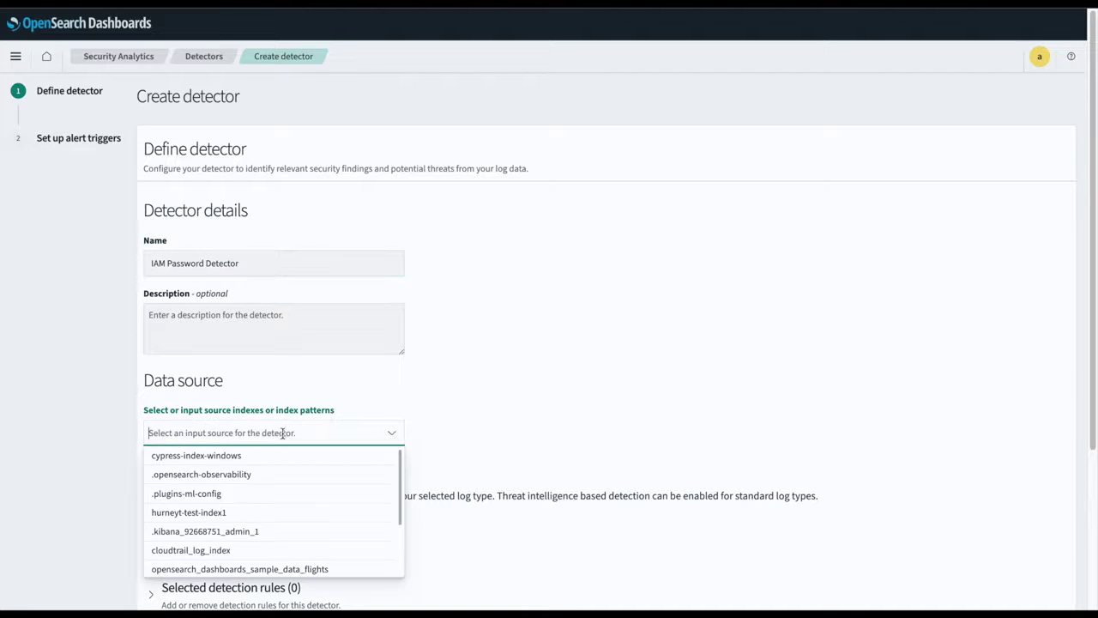
{"action": "left_click", "coordinate": [223, 551]}
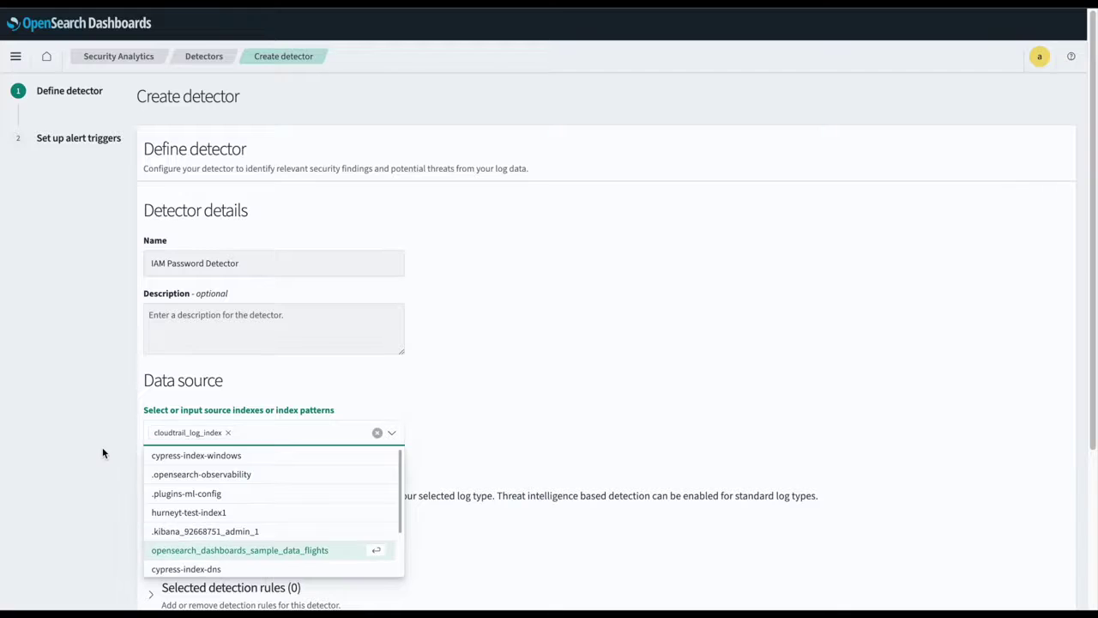
{"action": "left_click", "coordinate": [103, 449]}
{"action": "scroll", "coordinate": [104, 445], "scroll_direction": "down", "scroll_amount": 3}
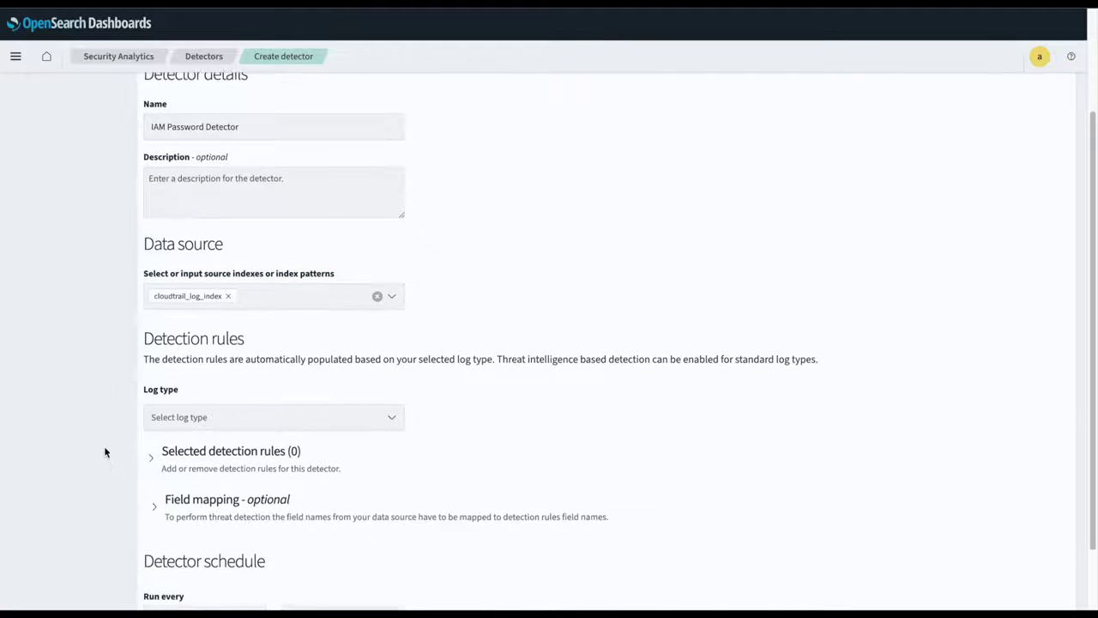
{"action": "left_click", "coordinate": [255, 407]}
- Choose AWS Cloudtrail as the log type and review the 32 selected detection rules
{"action": "scroll", "coordinate": [224, 501], "scroll_direction": "down", "scroll_amount": 2}
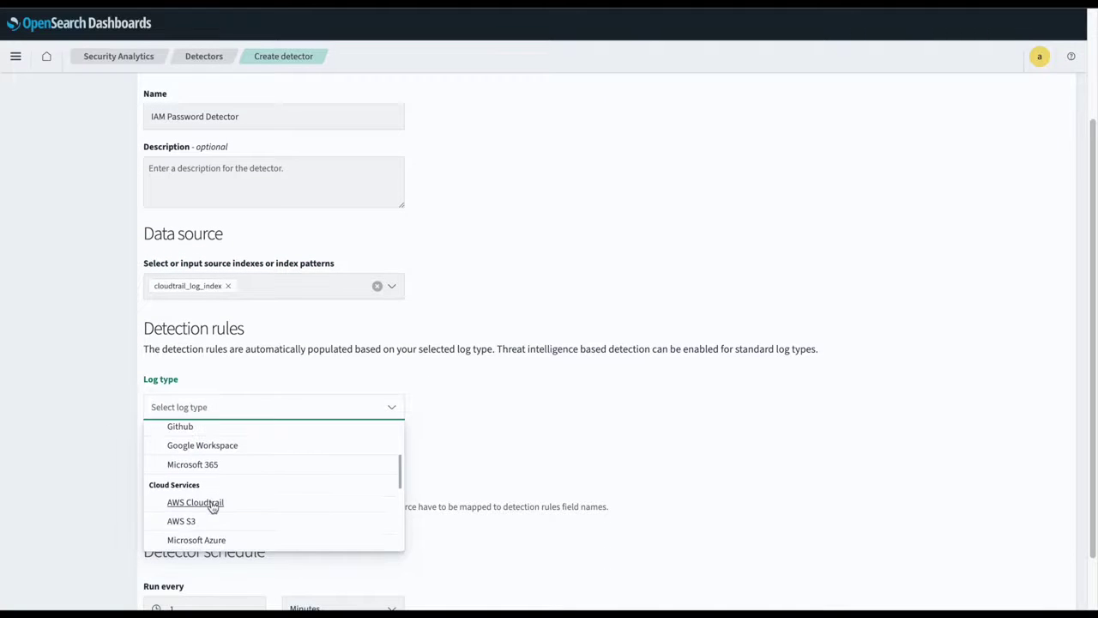
{"action": "left_click", "coordinate": [223, 501]}
{"action": "scroll", "coordinate": [89, 453], "scroll_direction": "down", "scroll_amount": 3}
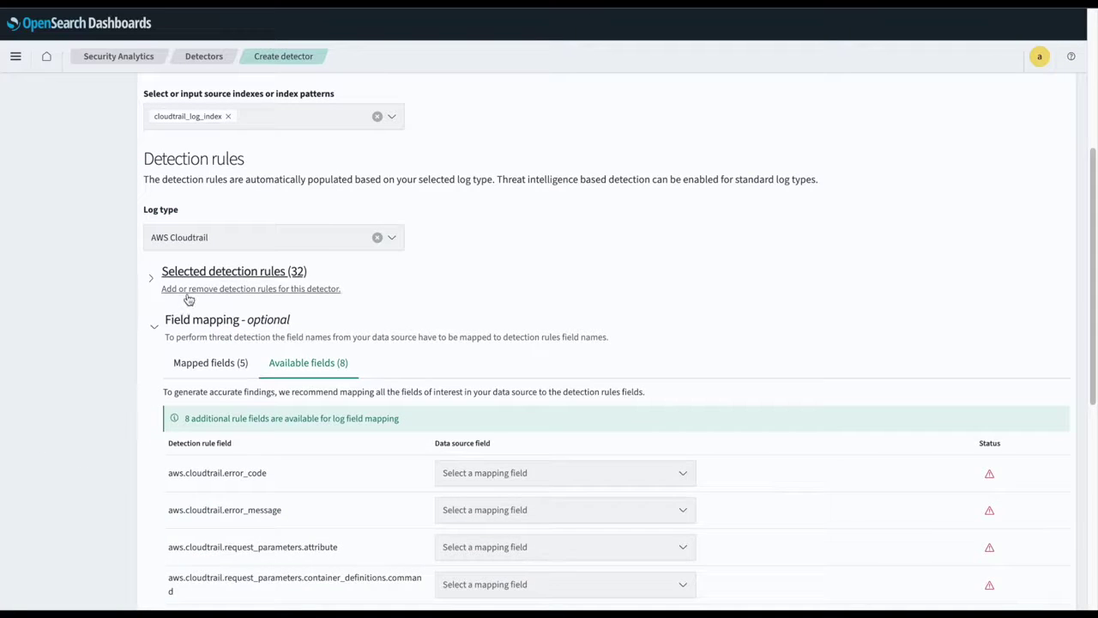
{"action": "left_click", "coordinate": [189, 297]}
{"action": "scroll", "coordinate": [258, 382], "scroll_direction": "down", "scroll_amount": 1}
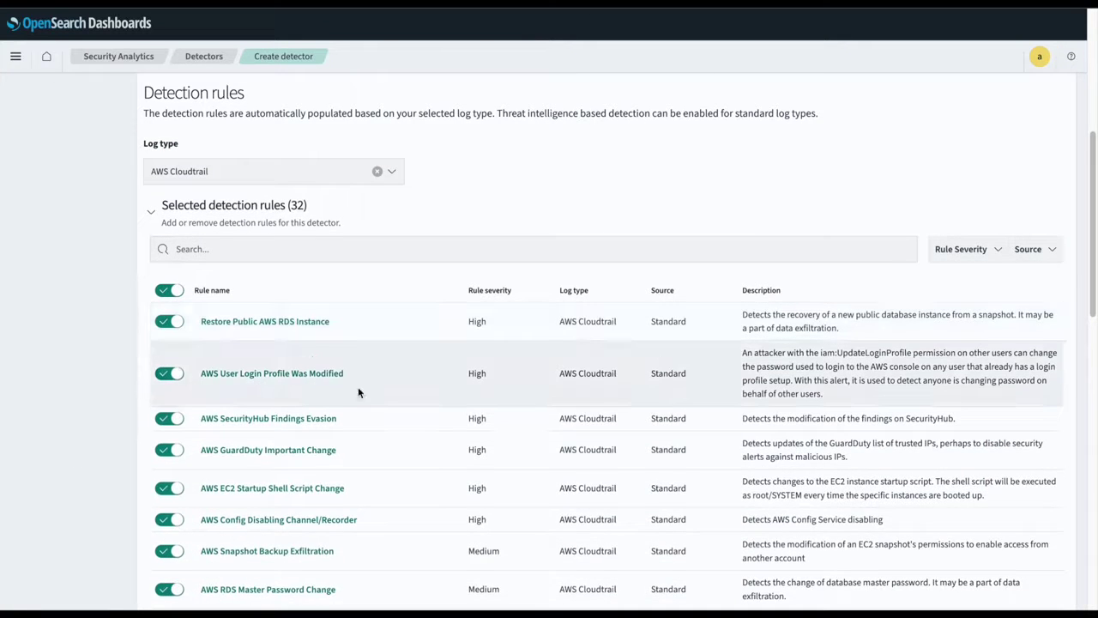
{"action": "scroll", "coordinate": [355, 387], "scroll_direction": "down", "scroll_amount": 1}
{"action": "scroll", "coordinate": [399, 364], "scroll_direction": "down", "scroll_amount": 1}
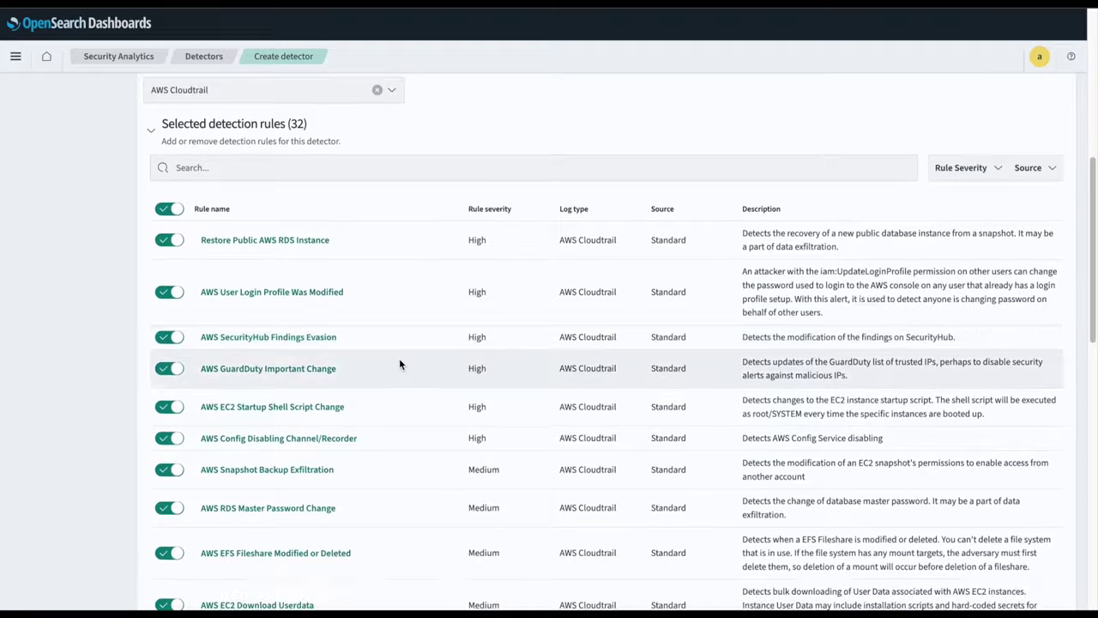
{"action": "scroll", "coordinate": [399, 364], "scroll_direction": "down", "scroll_amount": 1}
{"action": "scroll", "coordinate": [399, 365], "scroll_direction": "down", "scroll_amount": 1}
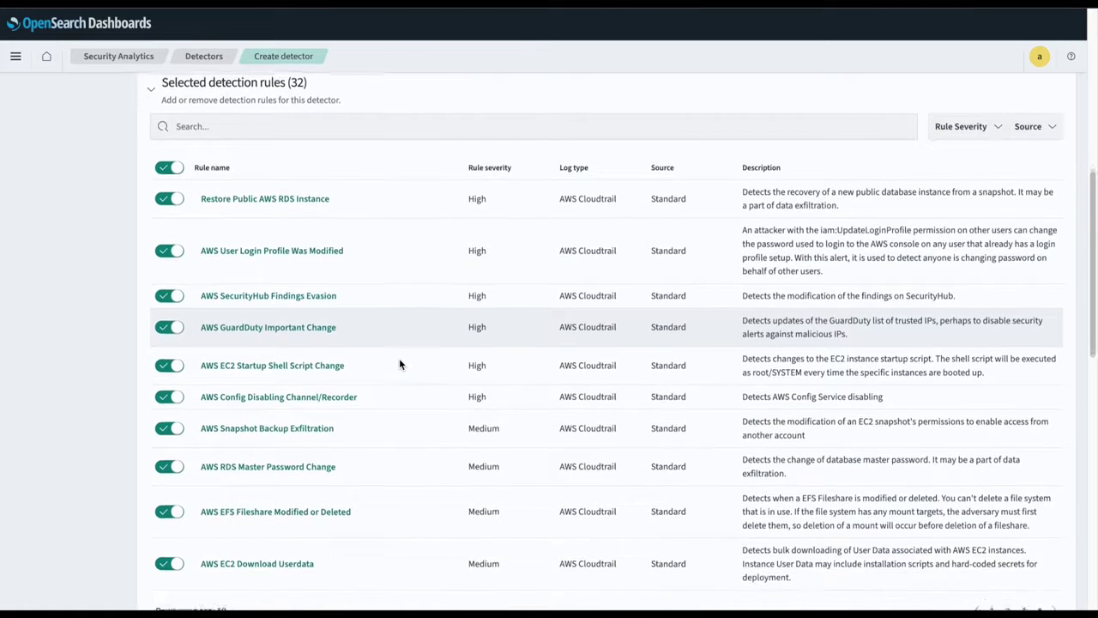
- Disable all 32 rules, enable only AWS User Login Profile Was Modified, and review its detection logic
{"action": "left_click", "coordinate": [171, 164]}
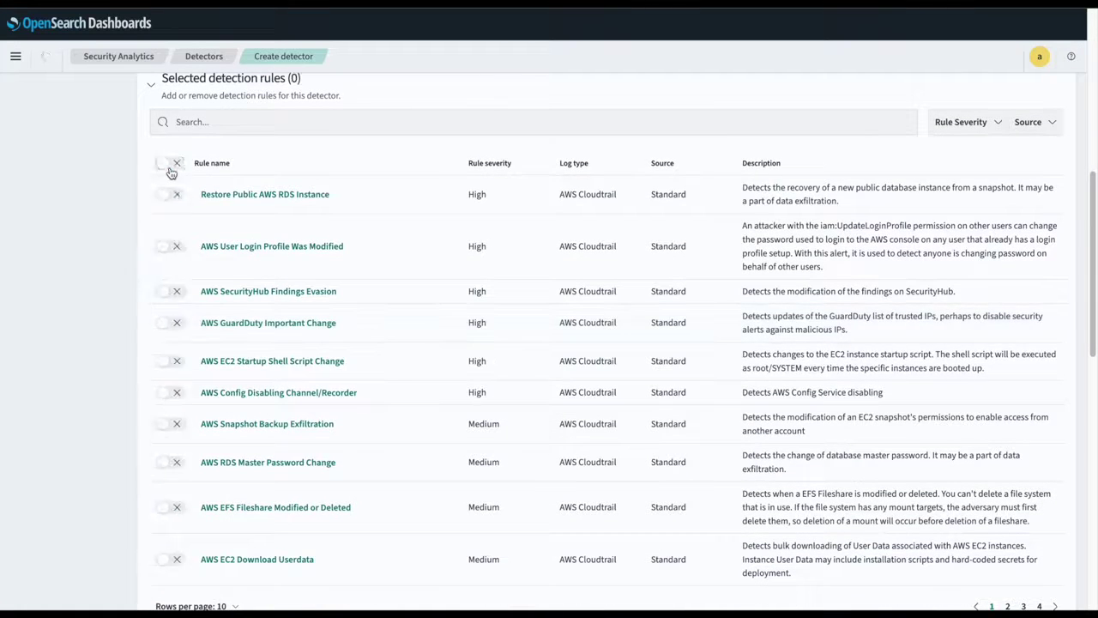
{"action": "left_click", "coordinate": [171, 246]}
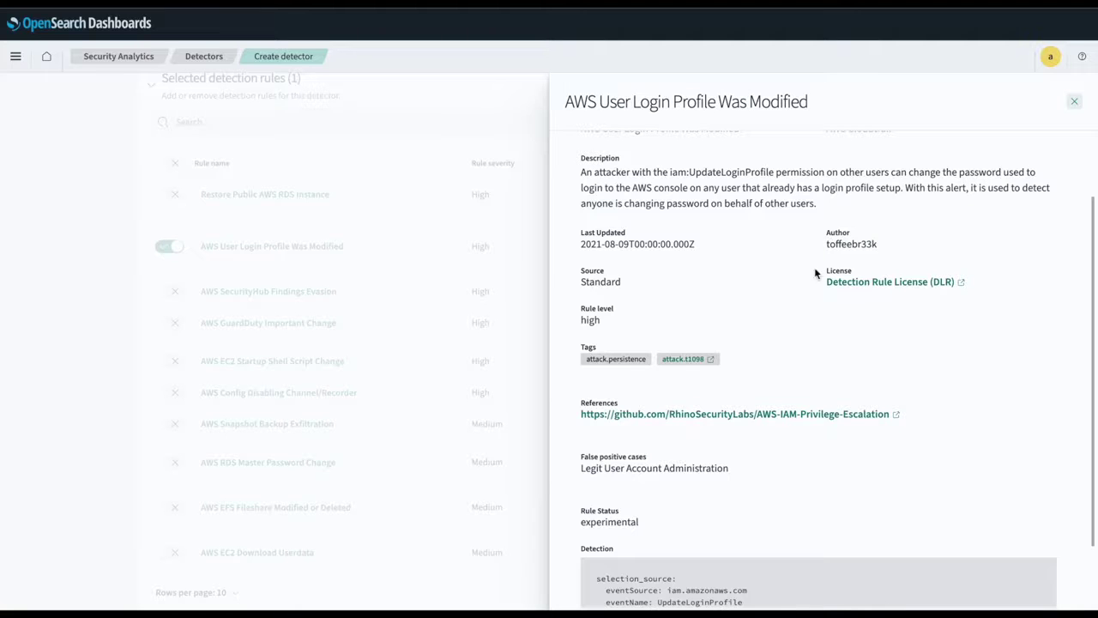
{"action": "scroll", "coordinate": [771, 323], "scroll_direction": "down", "scroll_amount": 2}
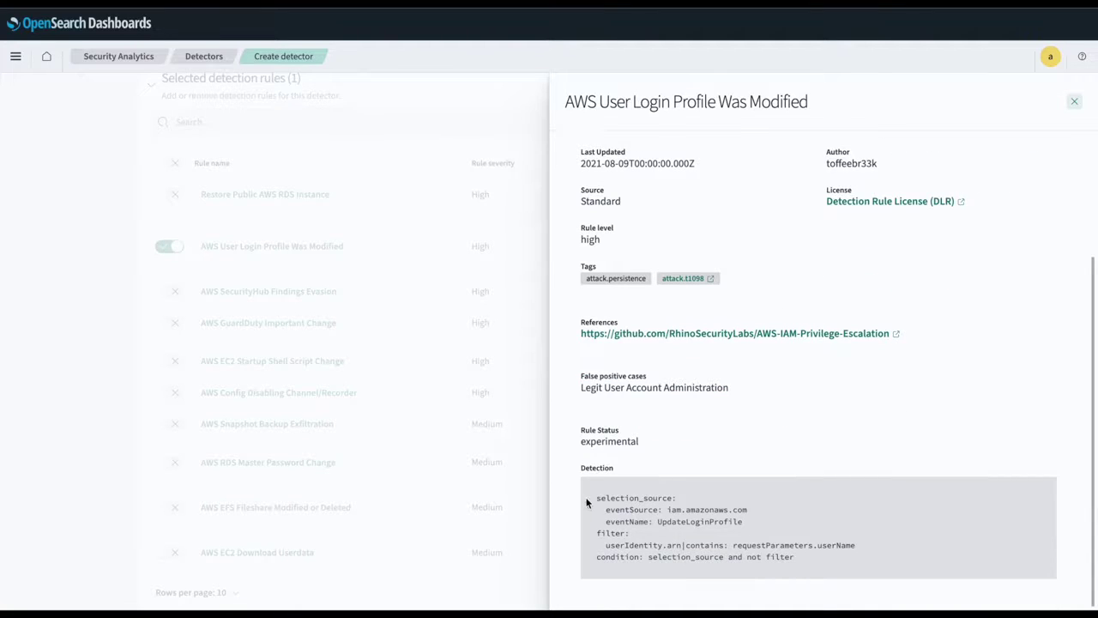
{"action": "left_click_drag", "start_coordinate": [582, 485], "coordinate": [805, 566]}
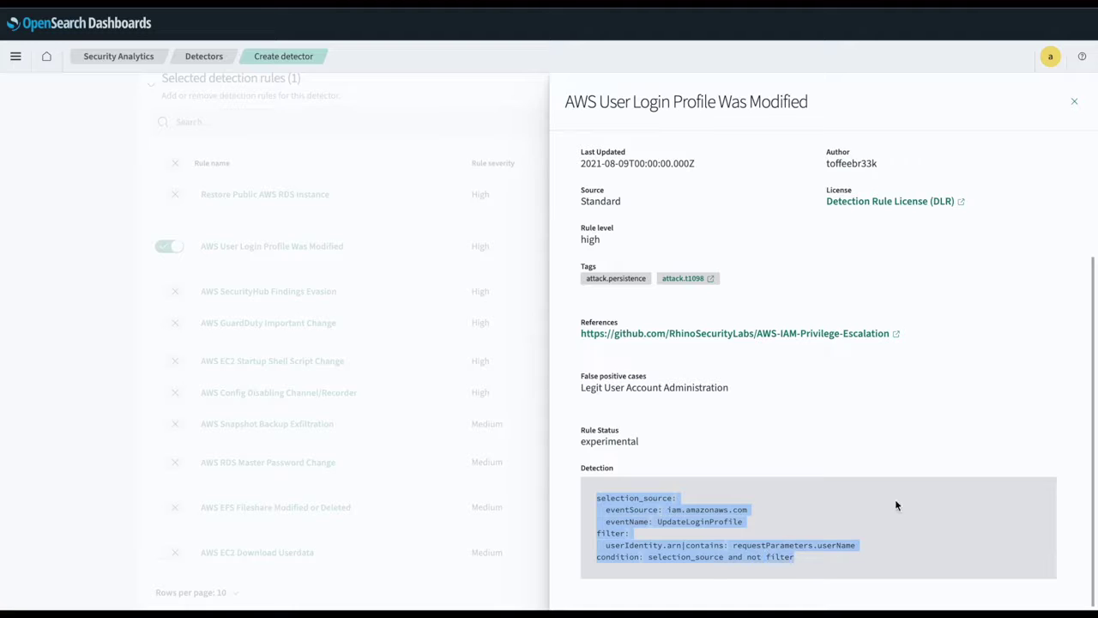
{"action": "left_click", "coordinate": [429, 424]}
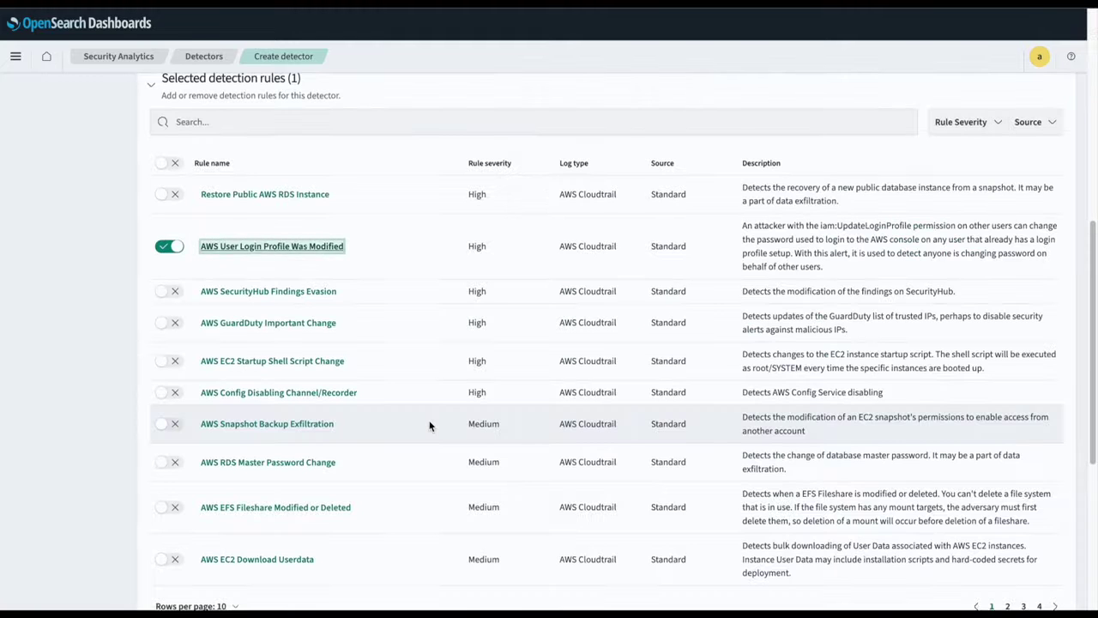
{"action": "scroll", "coordinate": [429, 424], "scroll_direction": "down", "scroll_amount": 5}
{"action": "left_click", "coordinate": [248, 316]}
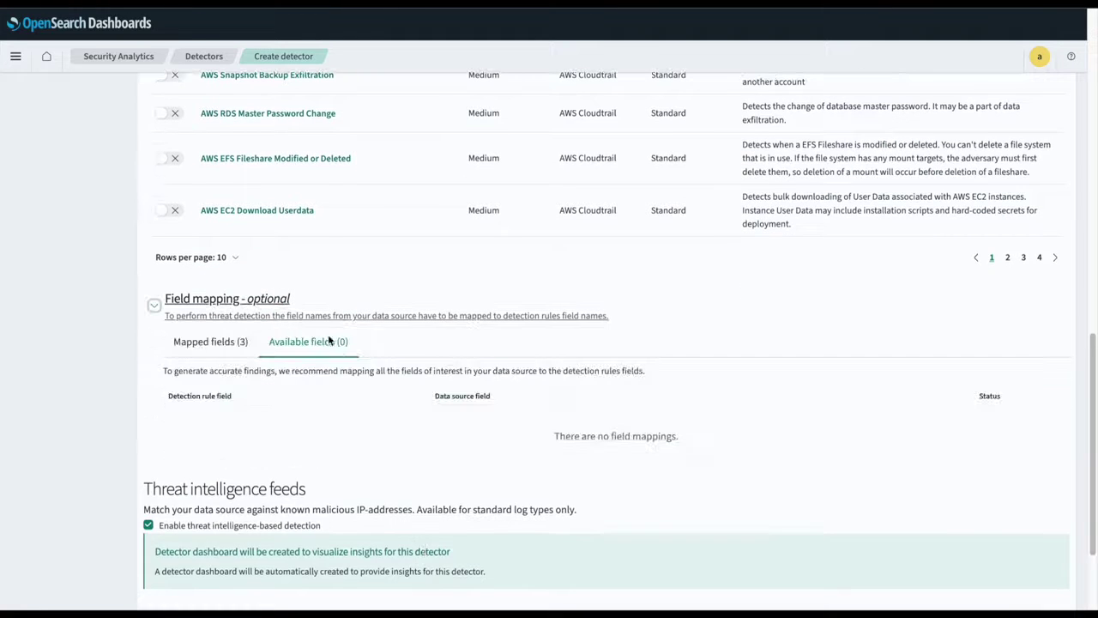
- Review the three mapped fields and keep the detector schedule at every 1 Minutes
{"action": "left_click", "coordinate": [206, 341]}
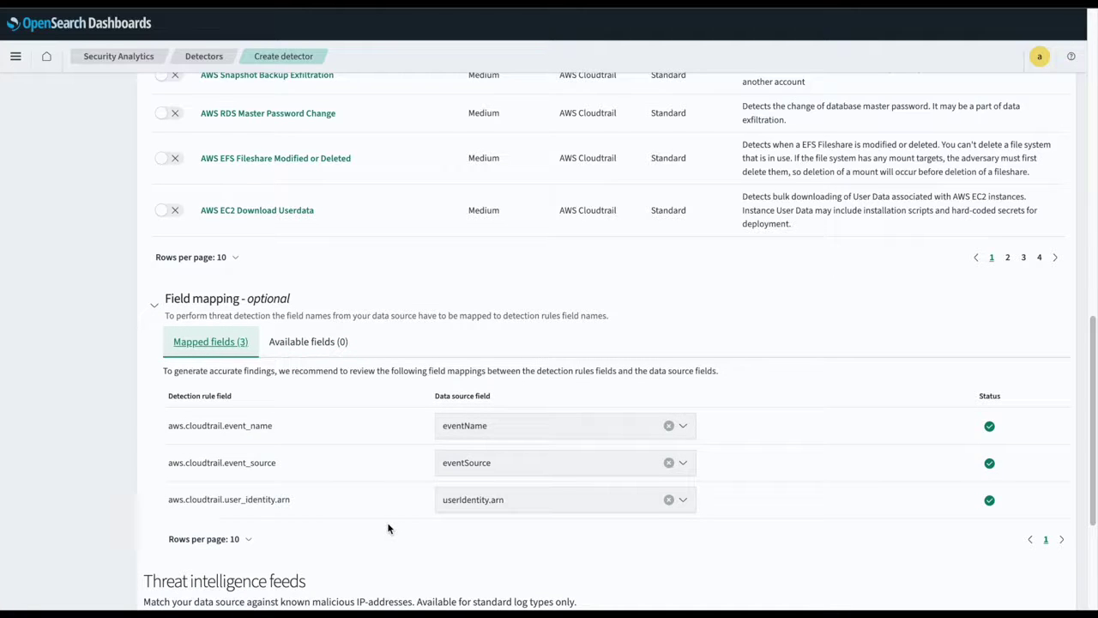
{"action": "scroll", "coordinate": [388, 528], "scroll_direction": "down", "scroll_amount": 1}
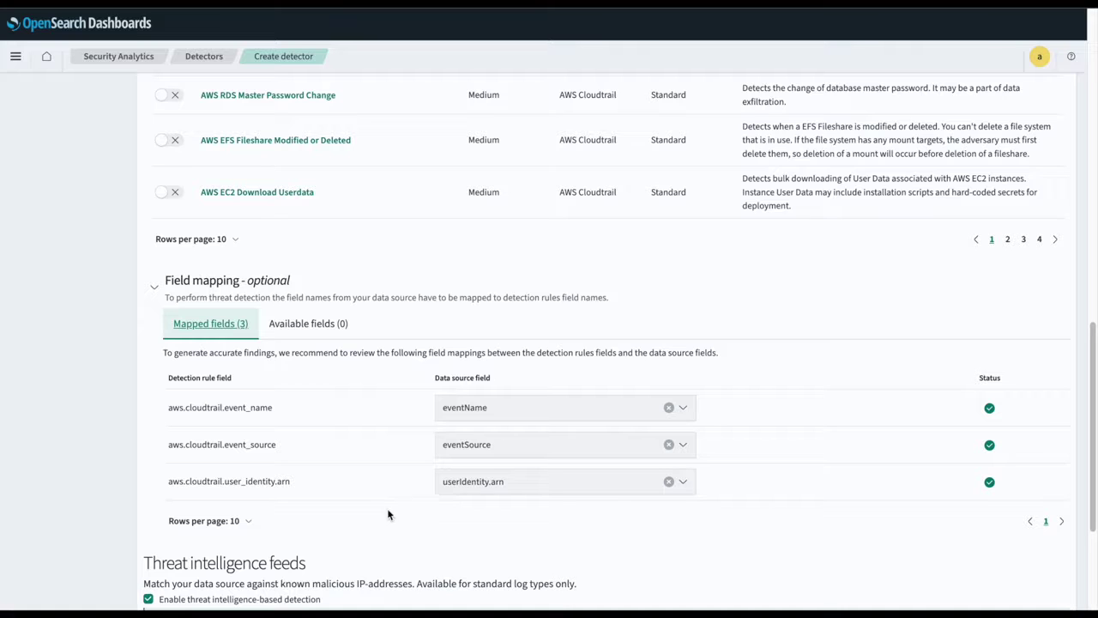
{"action": "scroll", "coordinate": [471, 520], "scroll_direction": "down", "scroll_amount": 1}
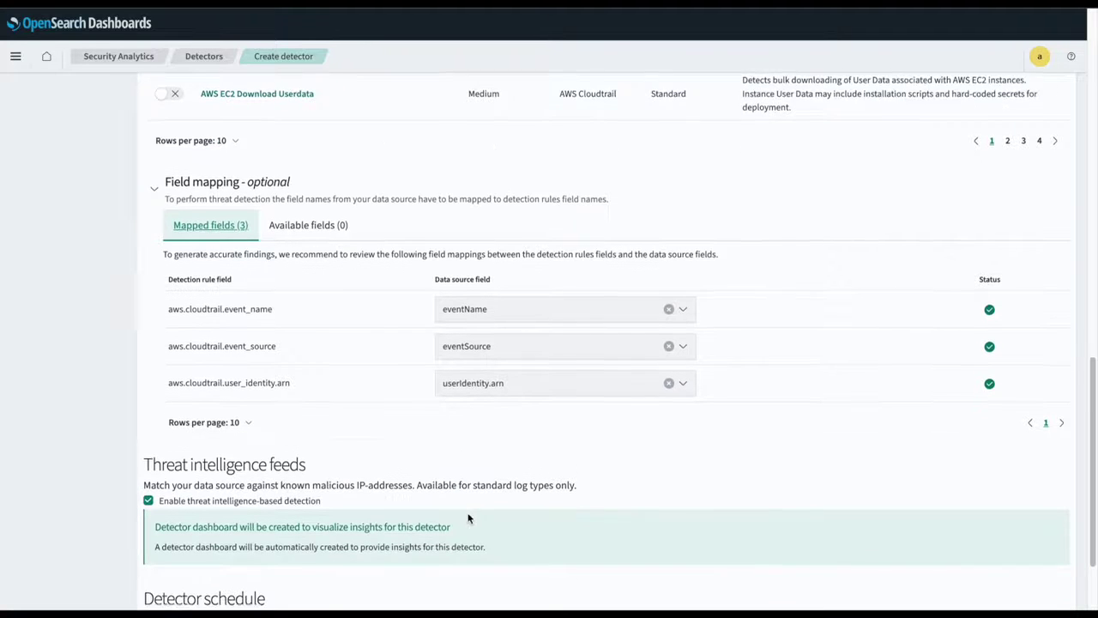
{"action": "scroll", "coordinate": [468, 520], "scroll_direction": "down", "scroll_amount": 1}
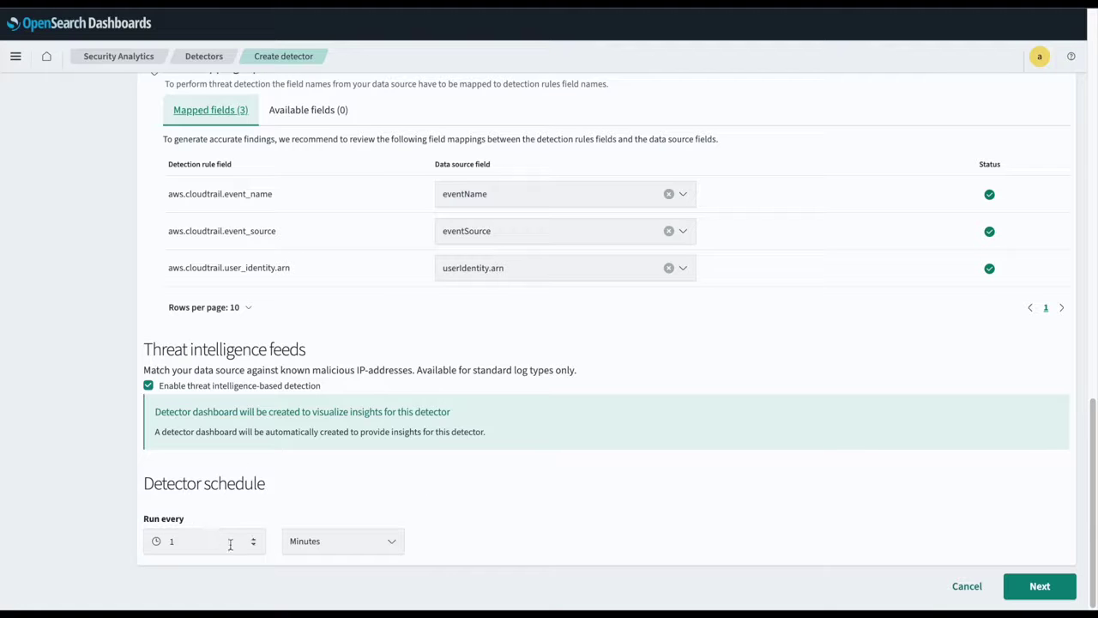
{"action": "left_click", "coordinate": [392, 543]}
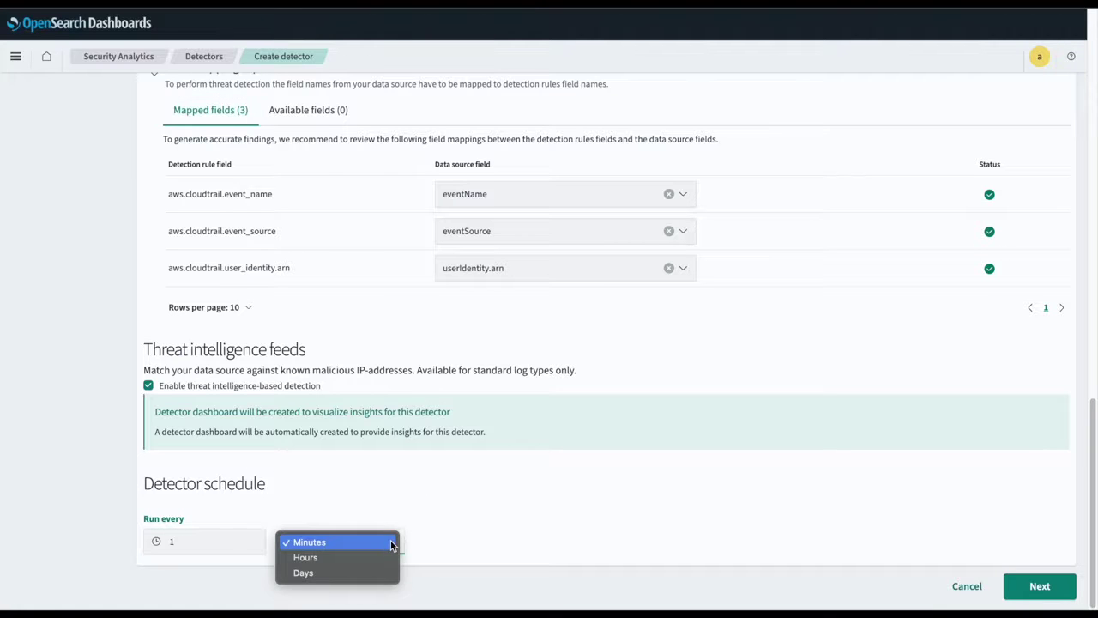
{"action": "left_click", "coordinate": [619, 539]}
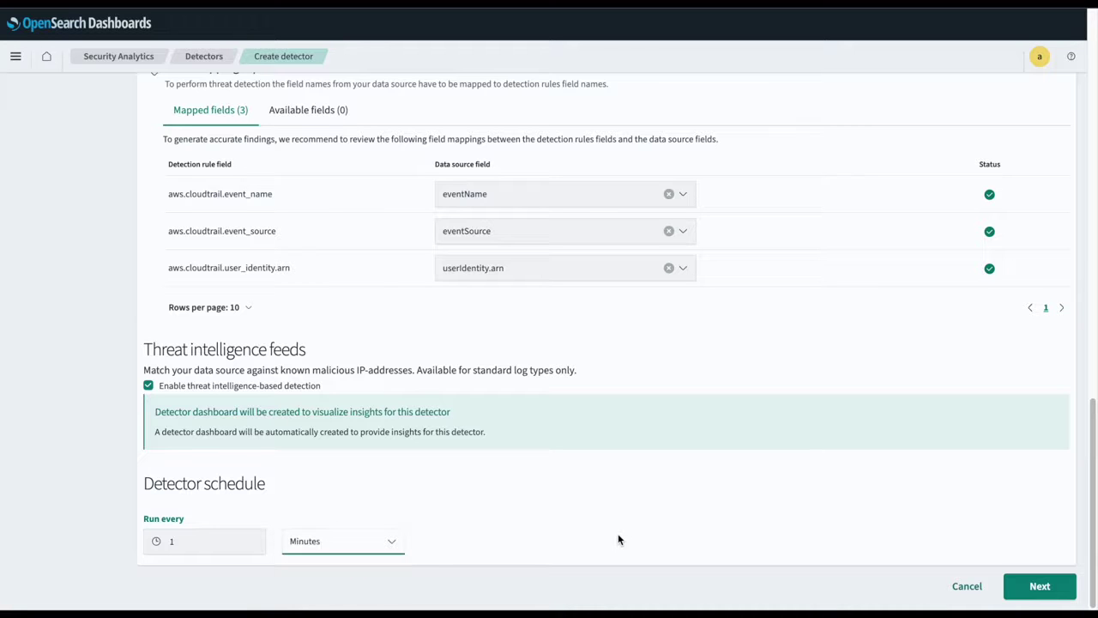
{"action": "left_click", "coordinate": [1042, 587]}
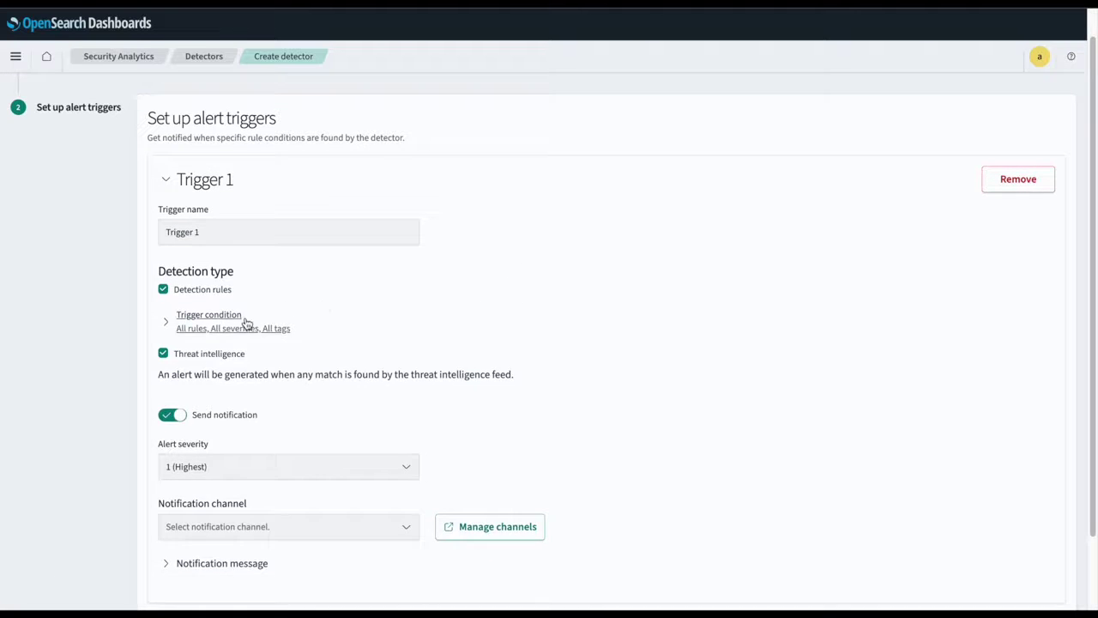
- Expand Trigger 1's condition and keep its alert severity at 1 (Highest)
{"action": "left_click", "coordinate": [245, 323]}
{"action": "scroll", "coordinate": [540, 348], "scroll_direction": "down", "scroll_amount": 2}
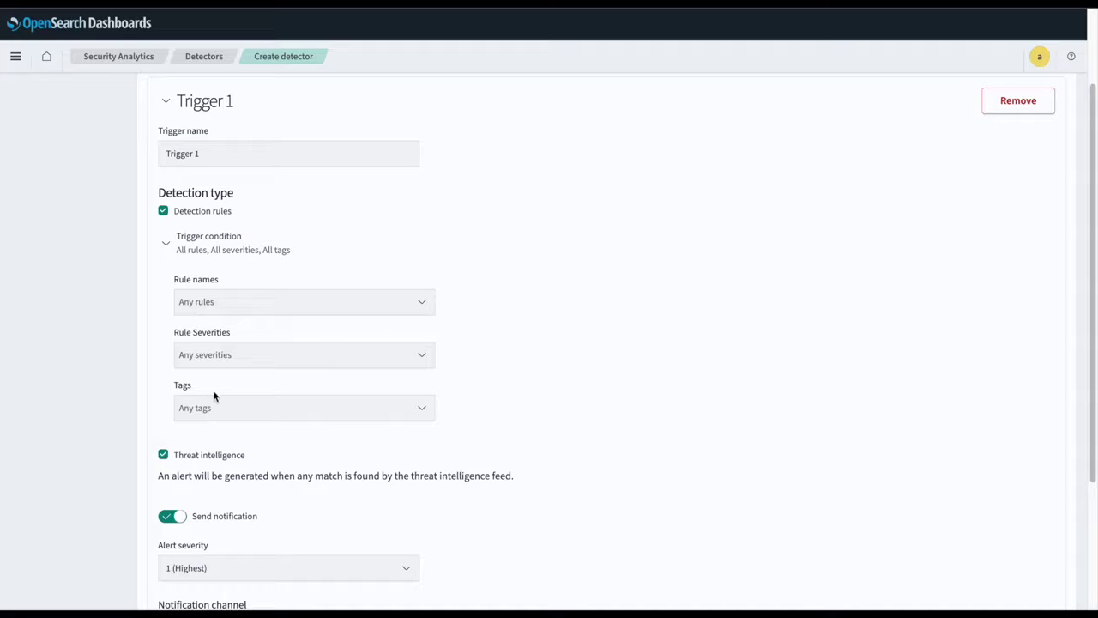
{"action": "scroll", "coordinate": [292, 399], "scroll_direction": "down", "scroll_amount": 2}
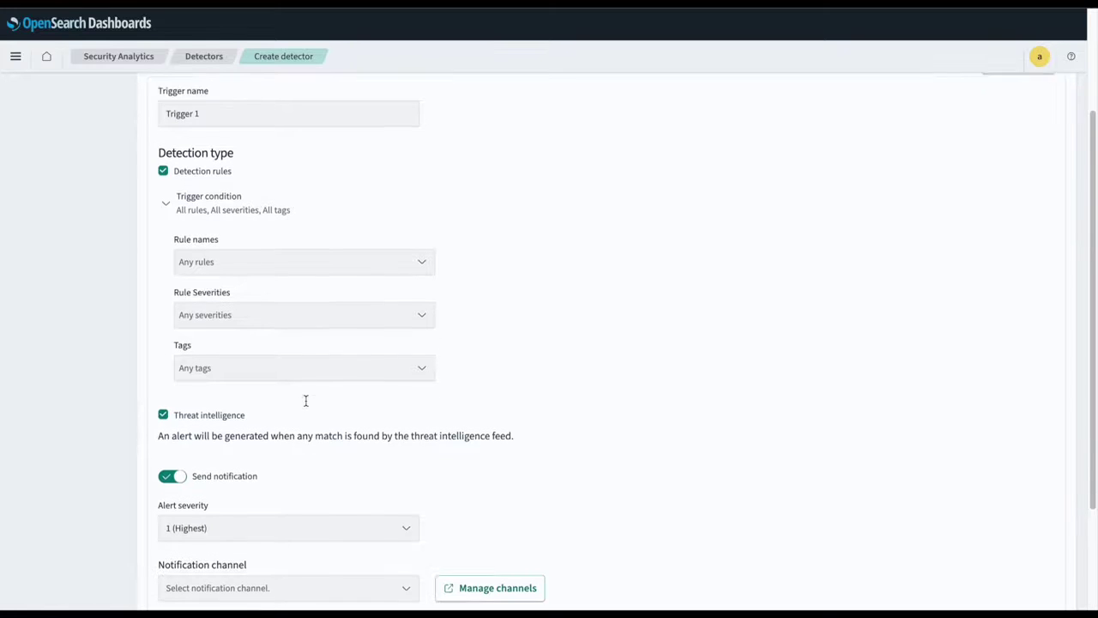
{"action": "scroll", "coordinate": [294, 397], "scroll_direction": "down", "scroll_amount": 1}
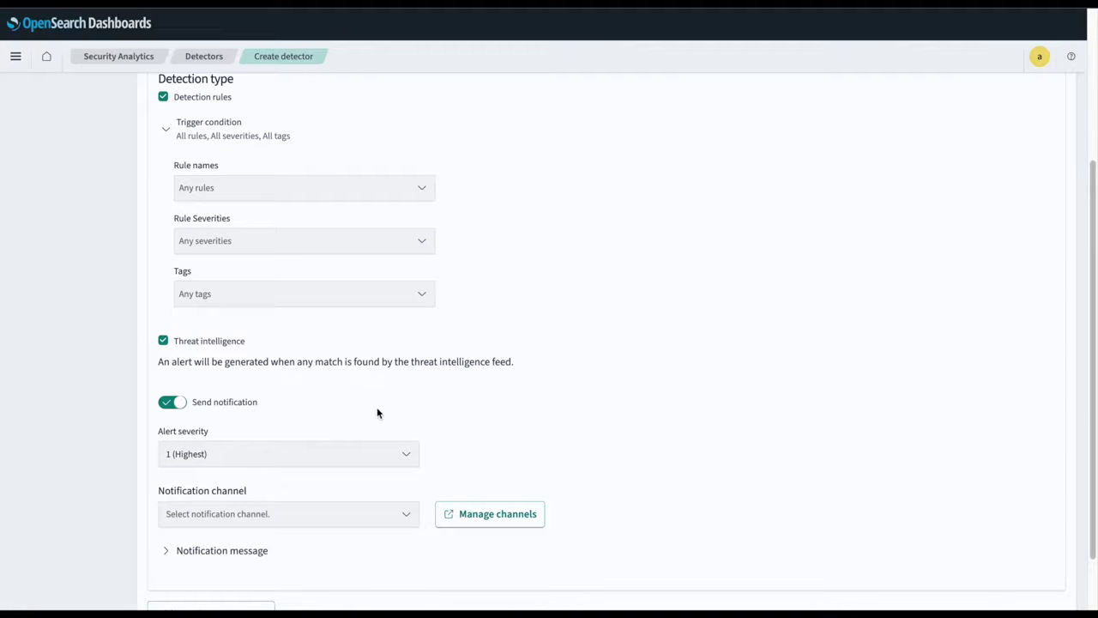
{"action": "left_click", "coordinate": [404, 454]}
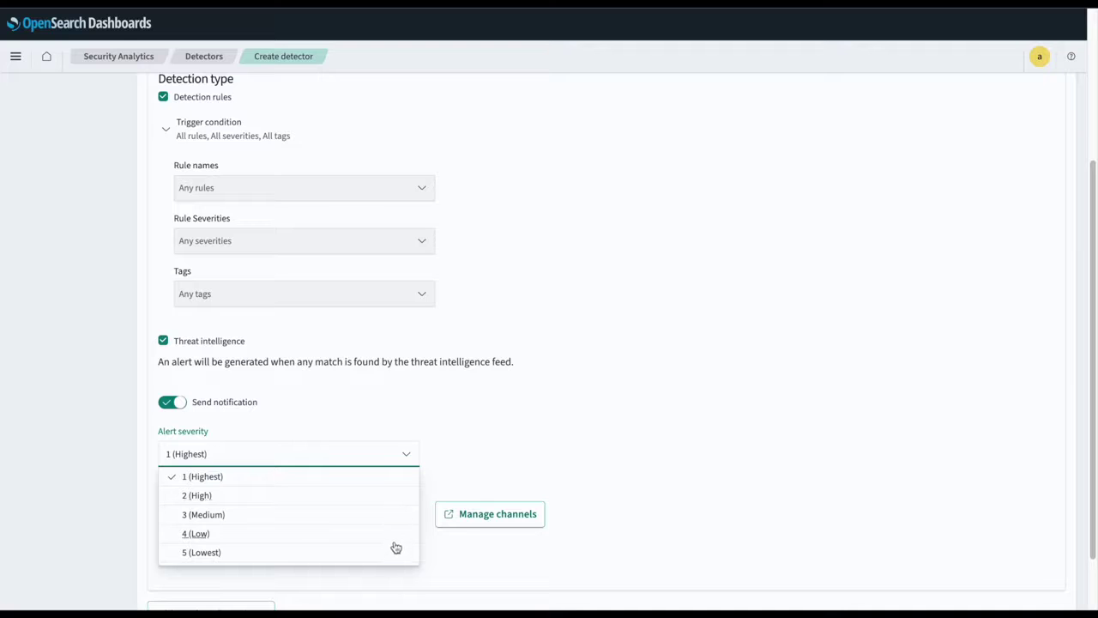
{"action": "left_click", "coordinate": [497, 437]}
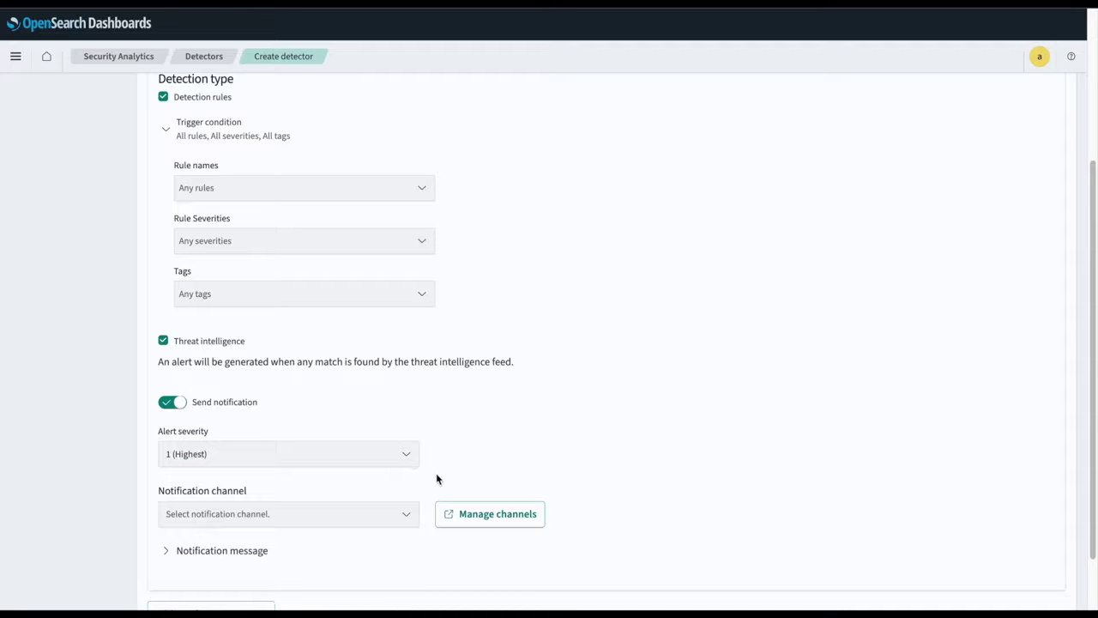
- Send the trigger's notifications to the Chime Channel and create the detector
{"action": "left_click", "coordinate": [405, 515]}
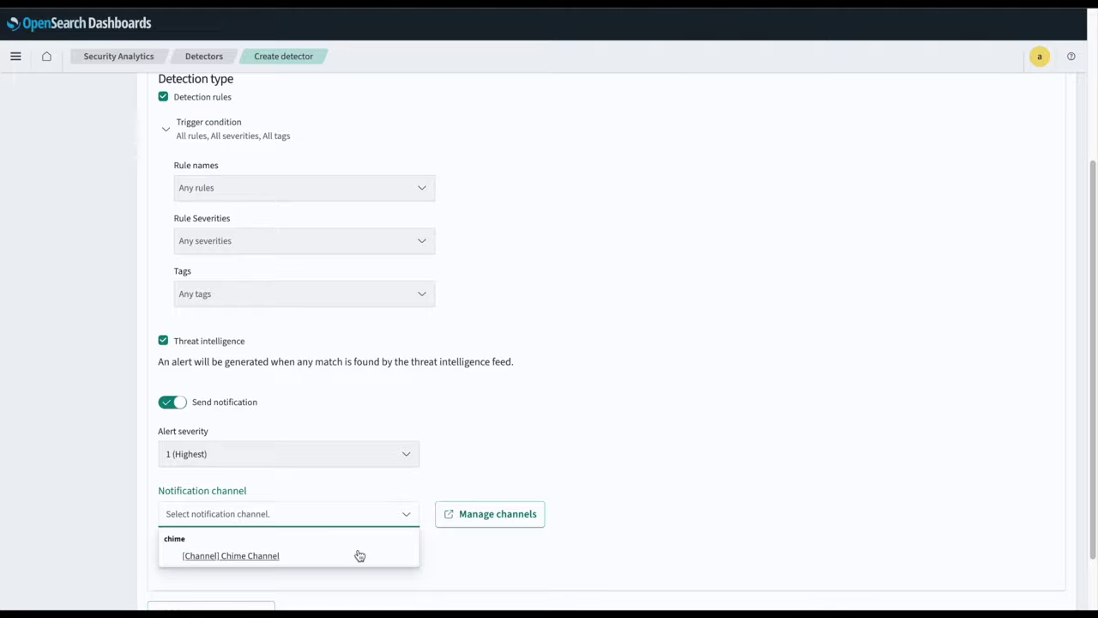
{"action": "left_click", "coordinate": [358, 557]}
{"action": "scroll", "coordinate": [979, 502], "scroll_direction": "down", "scroll_amount": 2}
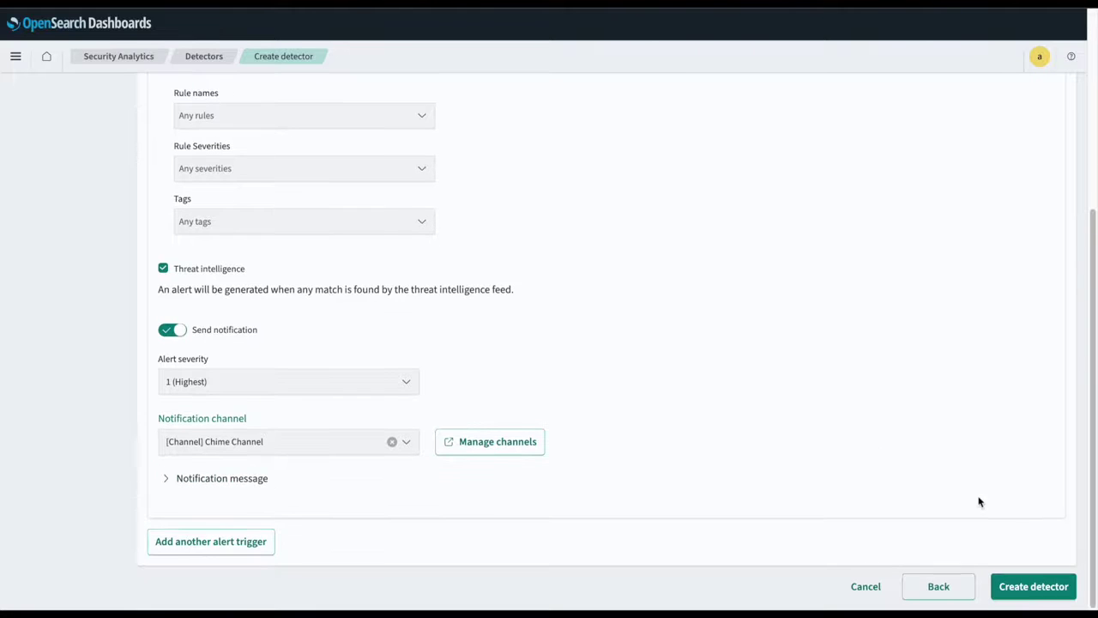
{"action": "left_click", "coordinate": [1034, 586]}
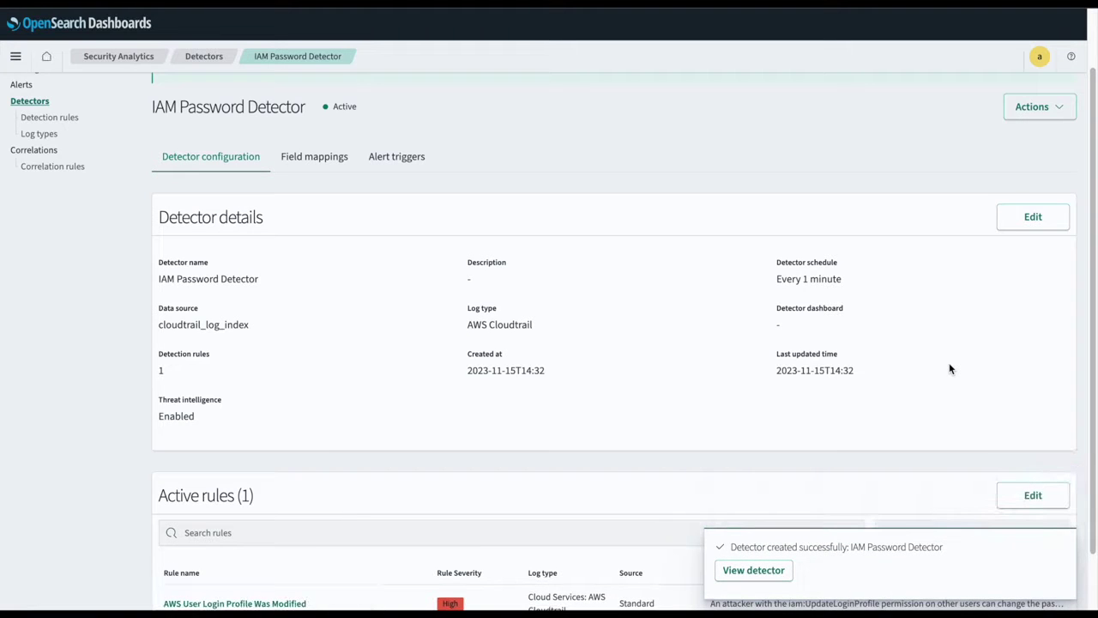
- Review the new IAM Password Detector details page, then bring up the main navigation
{"action": "scroll", "coordinate": [950, 369], "scroll_direction": "down", "scroll_amount": 1}
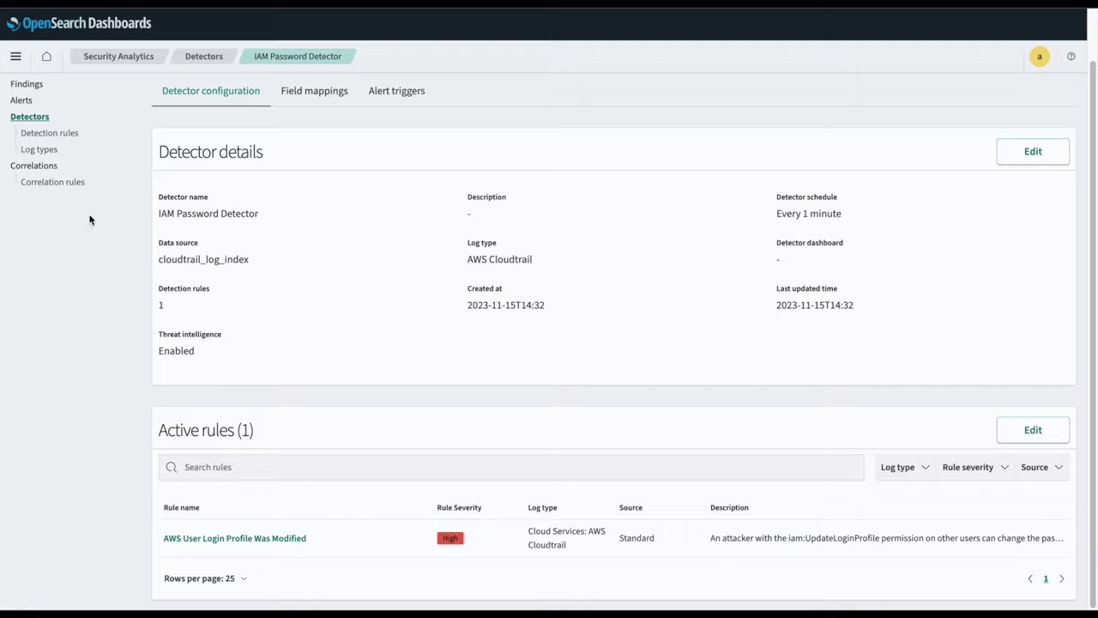
{"action": "left_click", "coordinate": [16, 56]}
{"action": "scroll", "coordinate": [34, 446], "scroll_direction": "down", "scroll_amount": 1}
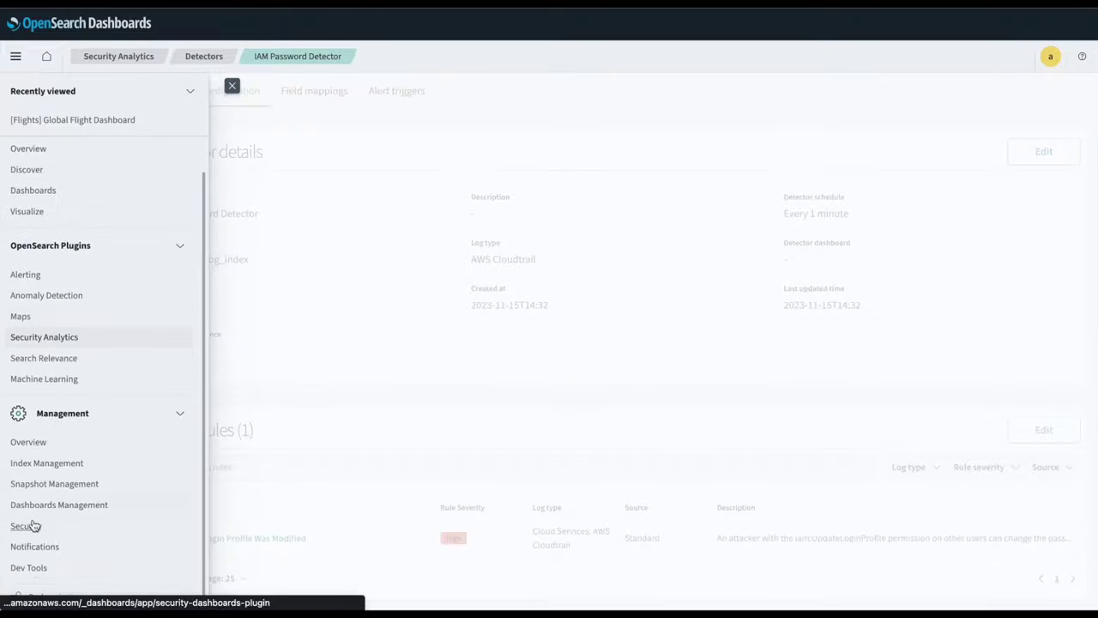
- Send POST /cloudtrail_log_index/_doc/1 with the sample UpdateLoginProfile event from Dev Tools
{"action": "left_click", "coordinate": [32, 566]}
{"action": "scroll", "coordinate": [233, 315], "scroll_direction": "down", "scroll_amount": 20}
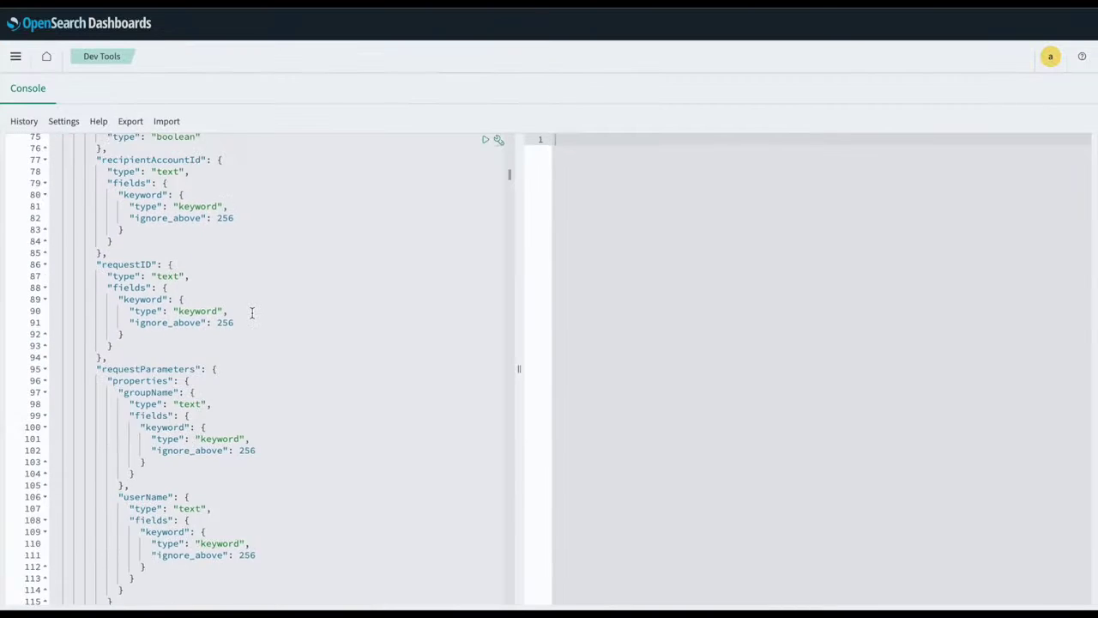
{"action": "scroll", "coordinate": [252, 309], "scroll_direction": "up", "scroll_amount": 2}
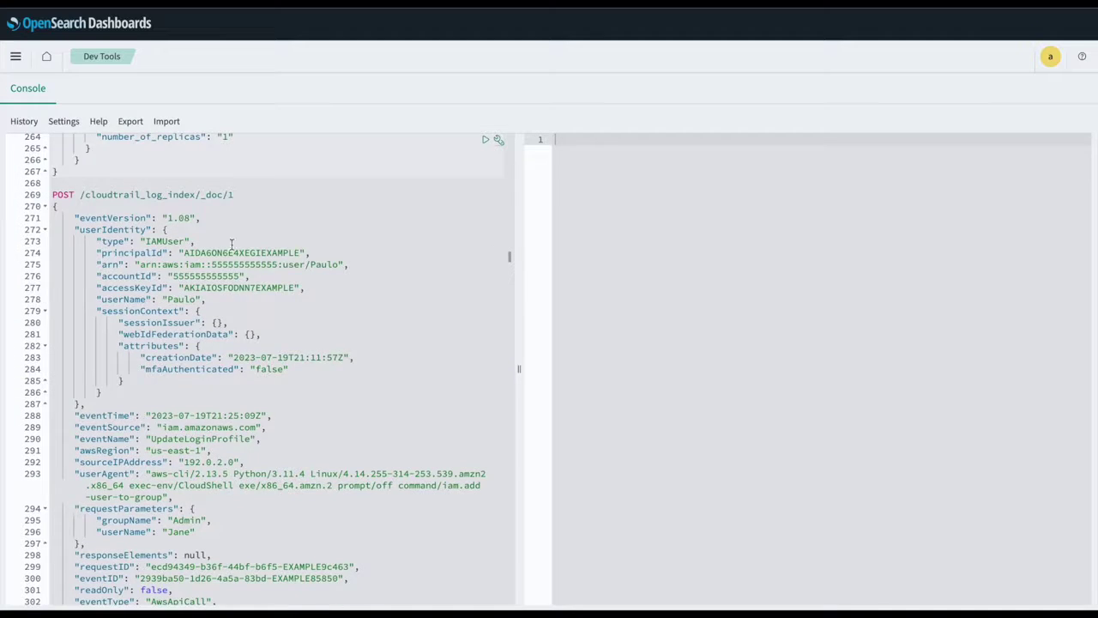
{"action": "left_click", "coordinate": [220, 219]}
{"action": "left_click", "coordinate": [248, 194]}
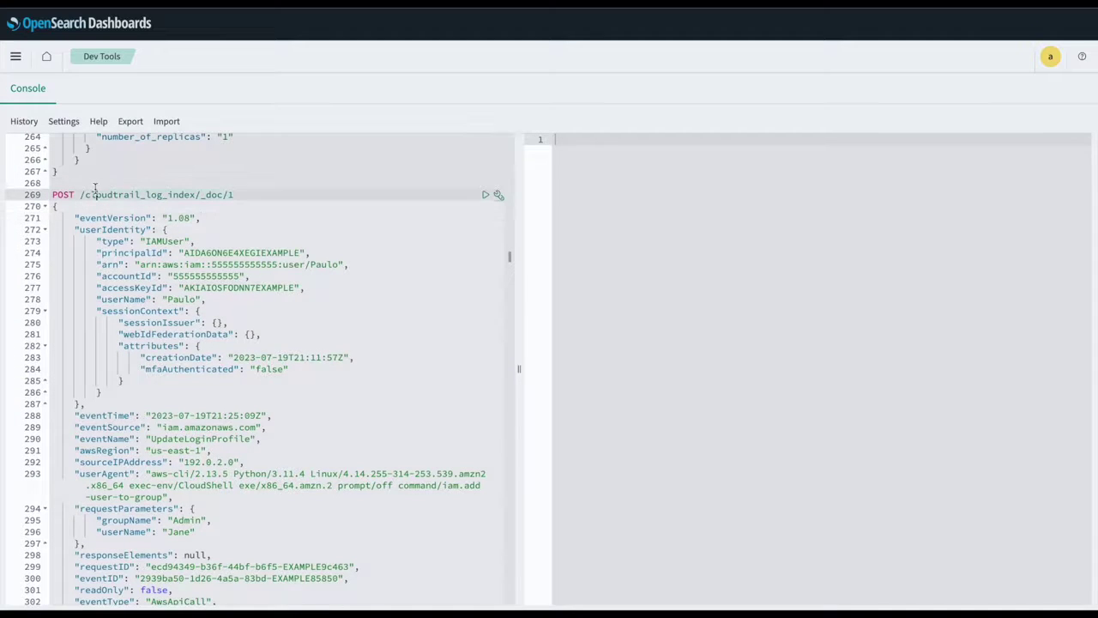
{"action": "left_click", "coordinate": [484, 195]}
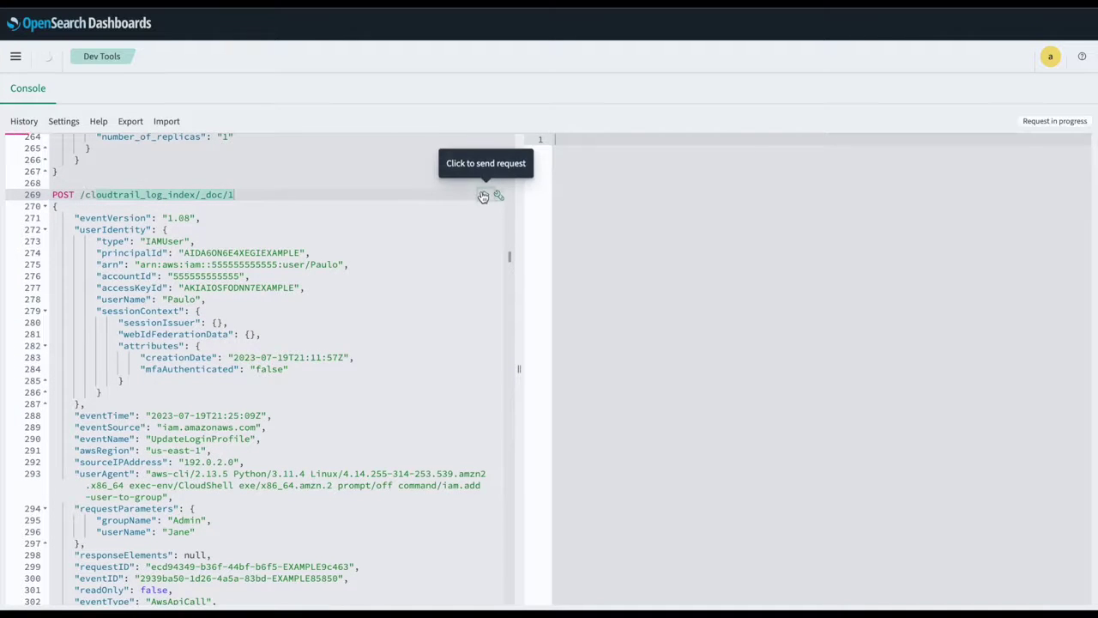
{"action": "left_click", "coordinate": [414, 264]}
{"action": "scroll", "coordinate": [414, 264], "scroll_direction": "down", "scroll_amount": 1}
- Go to Security Analytics Findings and view the High-severity IAM Password Detector finding's details
{"action": "left_click", "coordinate": [17, 57]}
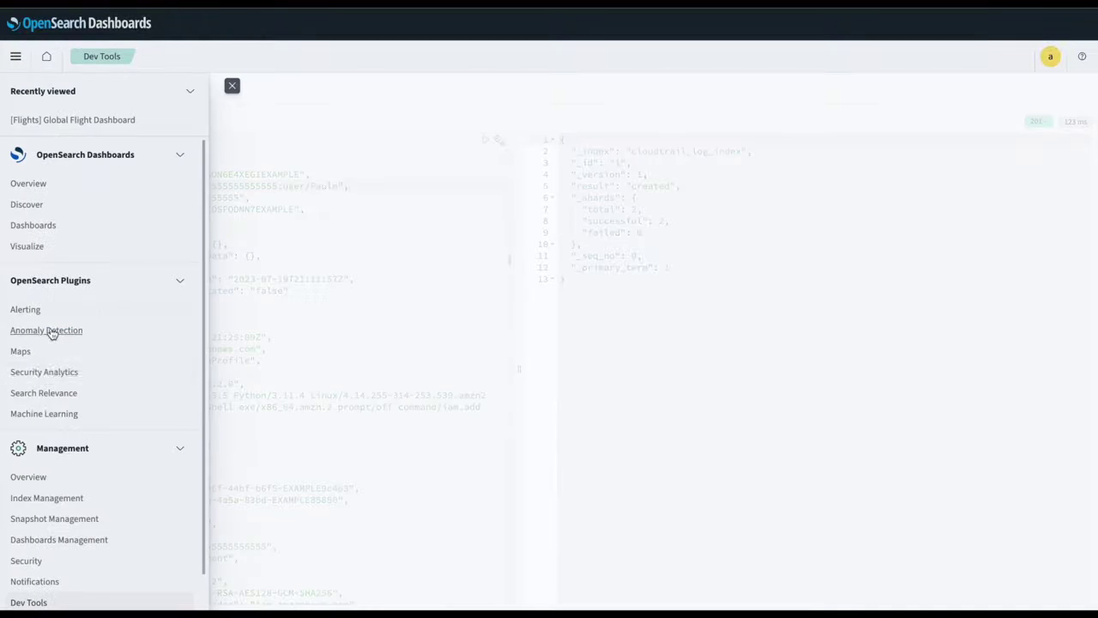
{"action": "left_click", "coordinate": [46, 370]}
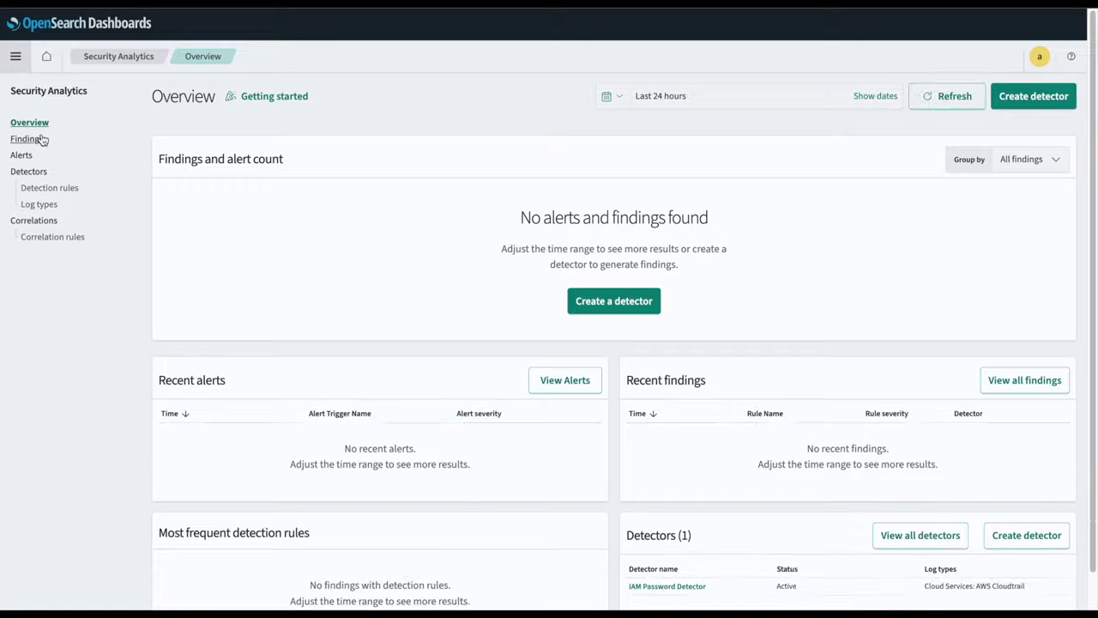
{"action": "left_click", "coordinate": [39, 141]}
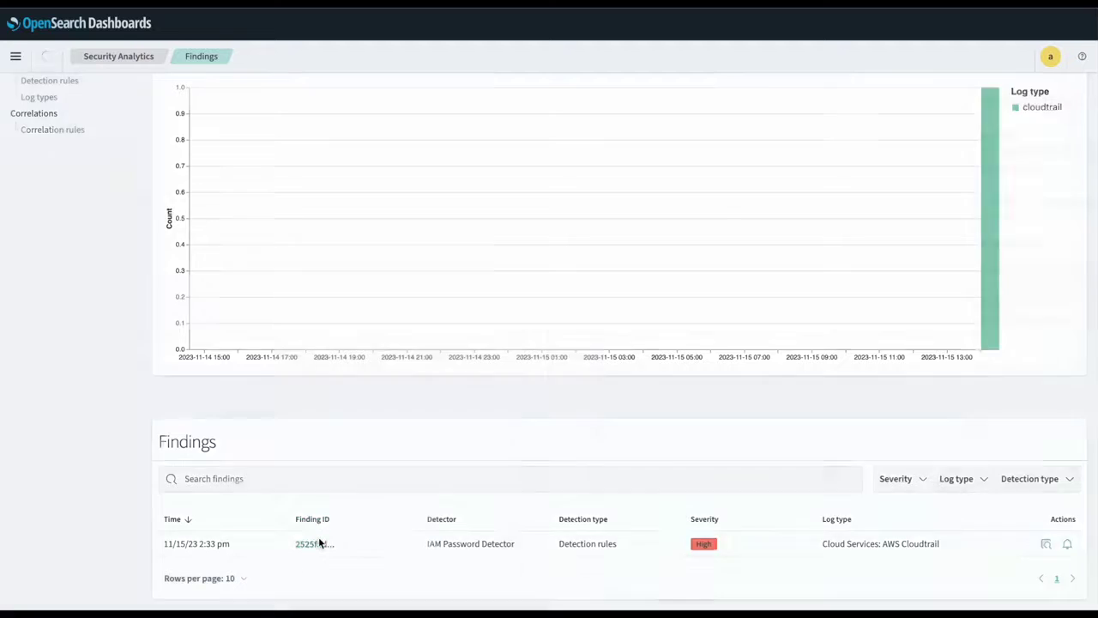
{"action": "left_click", "coordinate": [316, 543]}
{"action": "scroll", "coordinate": [782, 430], "scroll_direction": "down", "scroll_amount": 3}
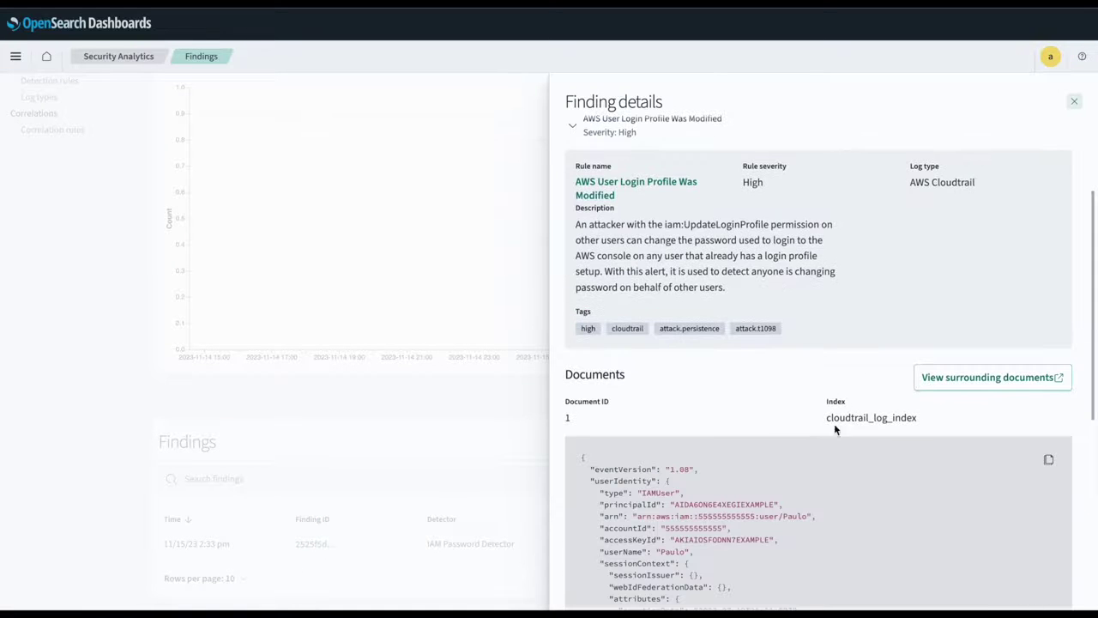
{"action": "scroll", "coordinate": [807, 484], "scroll_direction": "down", "scroll_amount": 6}
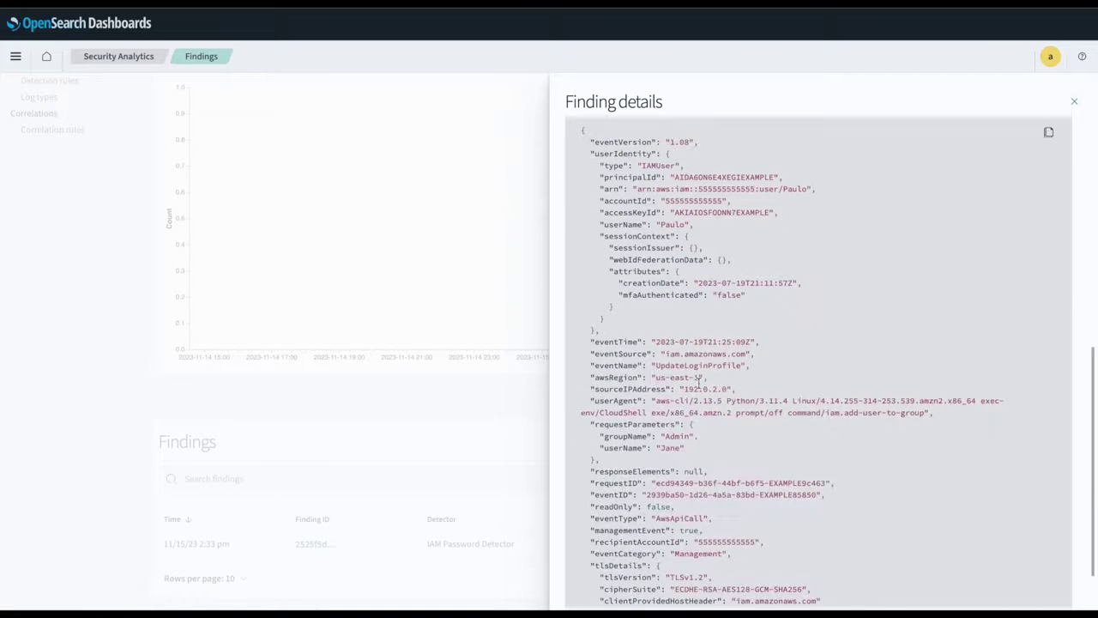
{"action": "scroll", "coordinate": [687, 403], "scroll_direction": "up", "scroll_amount": 8}
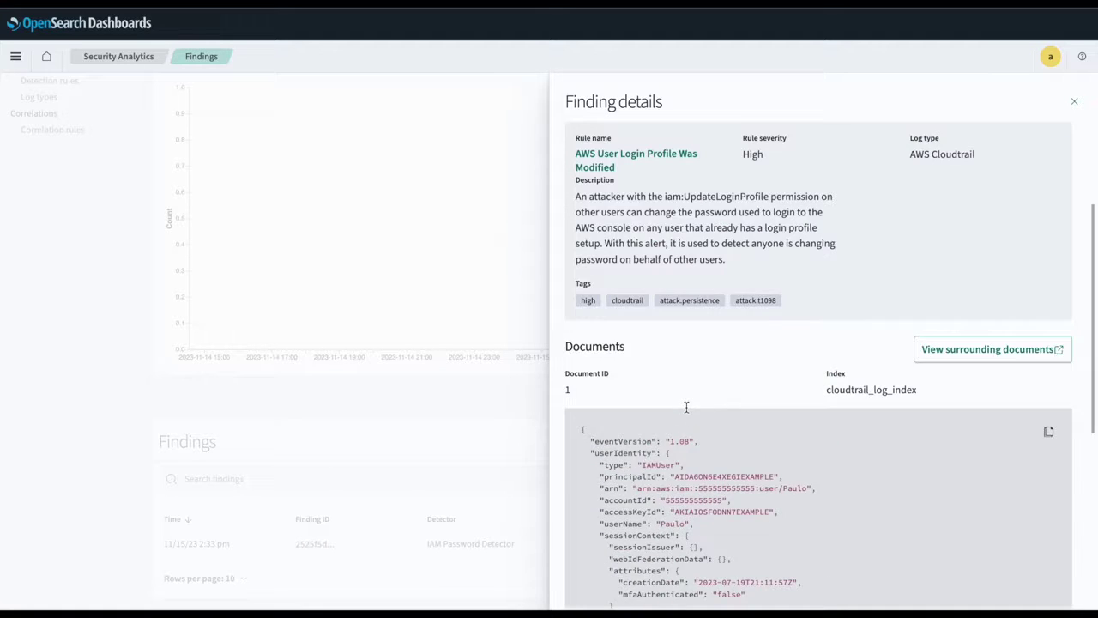
{"action": "left_click_drag", "start_coordinate": [726, 344], "coordinate": [574, 289]}
{"action": "left_click", "coordinate": [824, 299]}
{"action": "scroll", "coordinate": [823, 299], "scroll_direction": "up", "scroll_amount": 2}
{"action": "scroll", "coordinate": [823, 300], "scroll_direction": "up", "scroll_amount": 2}
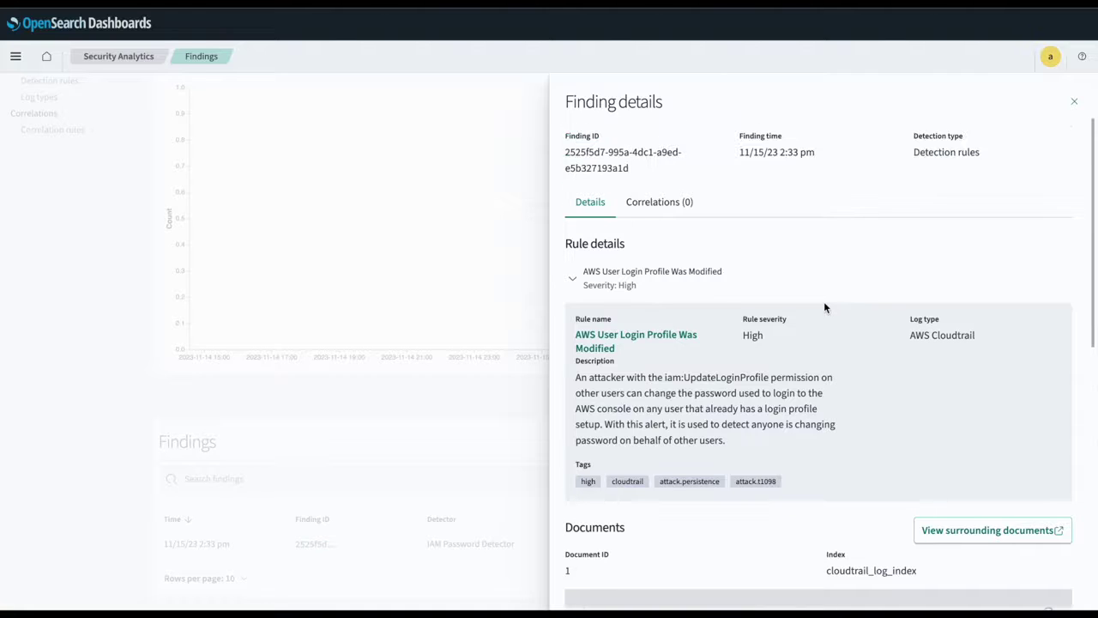
- Read the Chime alert, highlighting Trigger 1, its severity, IAM Password Detector and cloudtrail_log_index
{"action": "left_click", "coordinate": [505, 349]}
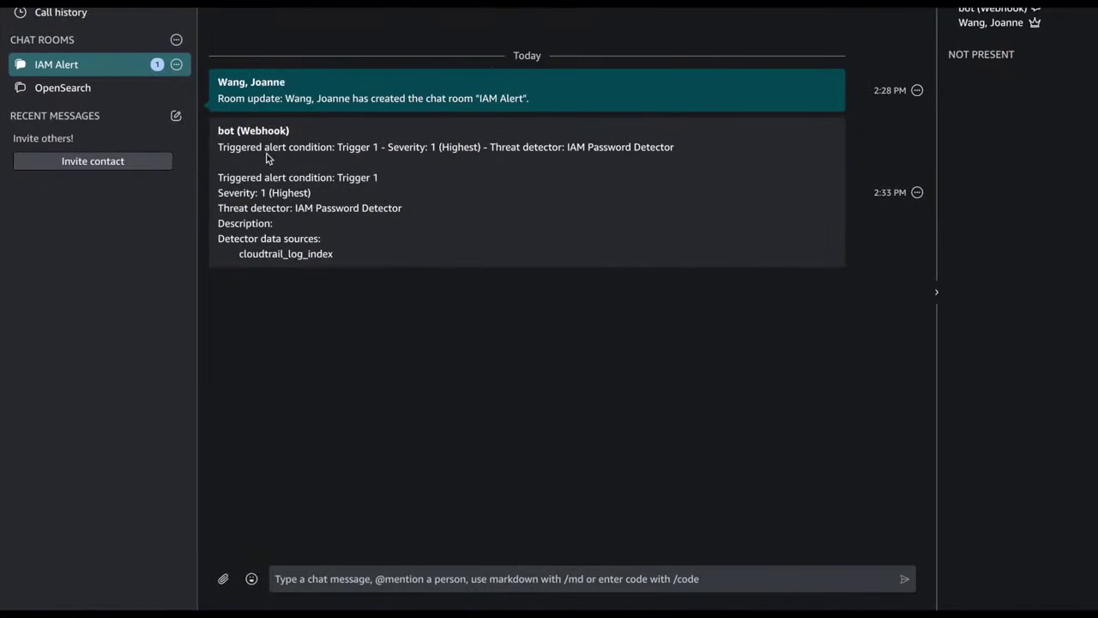
{"action": "left_click_drag", "start_coordinate": [221, 147], "coordinate": [684, 154]}
{"action": "left_click", "coordinate": [676, 167]}
{"action": "left_click_drag", "start_coordinate": [380, 180], "coordinate": [260, 193]}
{"action": "left_click", "coordinate": [336, 189]}
{"action": "left_click", "coordinate": [477, 184]}
{"action": "left_click_drag", "start_coordinate": [402, 207], "coordinate": [296, 209]}
{"action": "left_click", "coordinate": [355, 225]}
{"action": "left_click_drag", "start_coordinate": [358, 254], "coordinate": [242, 254]}
{"action": "left_click", "coordinate": [652, 227]}
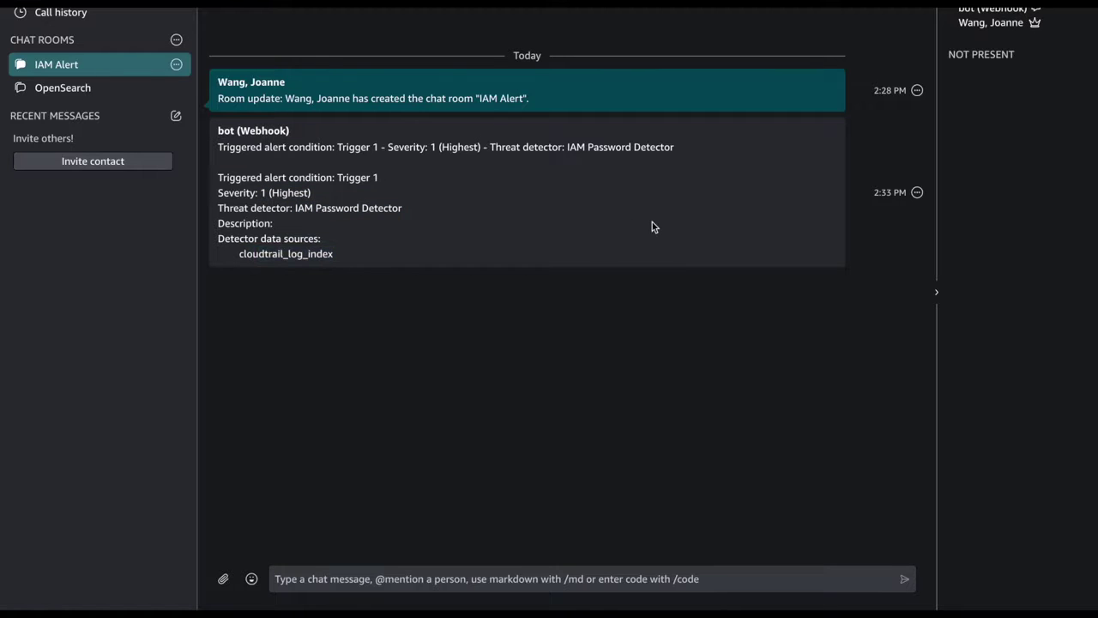